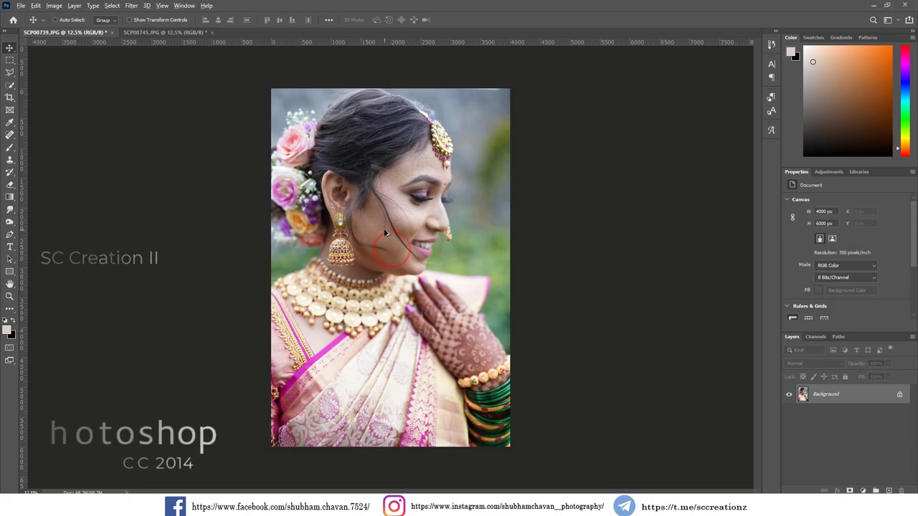
Step: Unlock the Background as Layer 0 and duplicate it as Layer 0 copy
key(ctrl+0)
key(ctrl+minus)
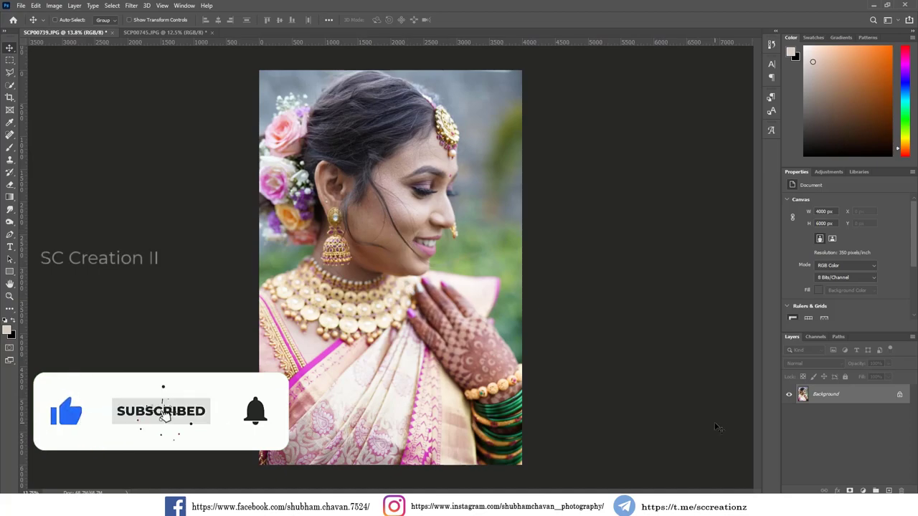
click(900, 396)
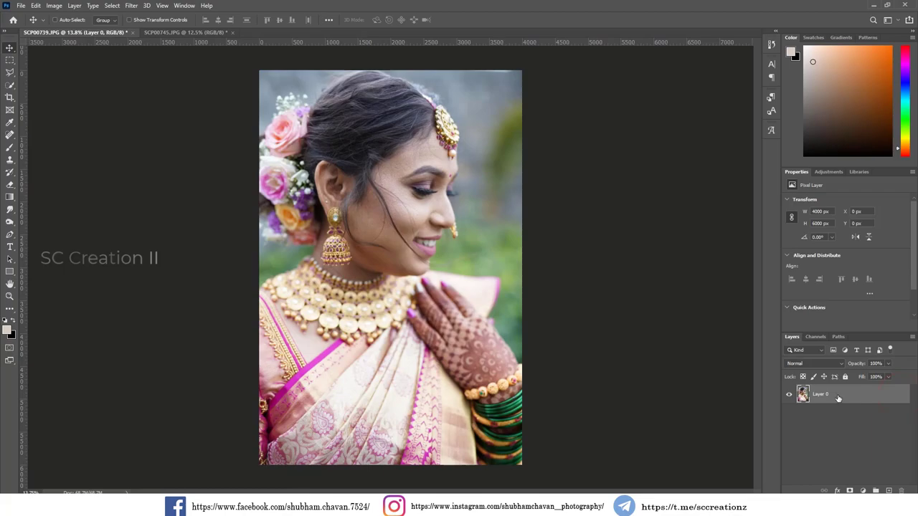
right_click(838, 397)
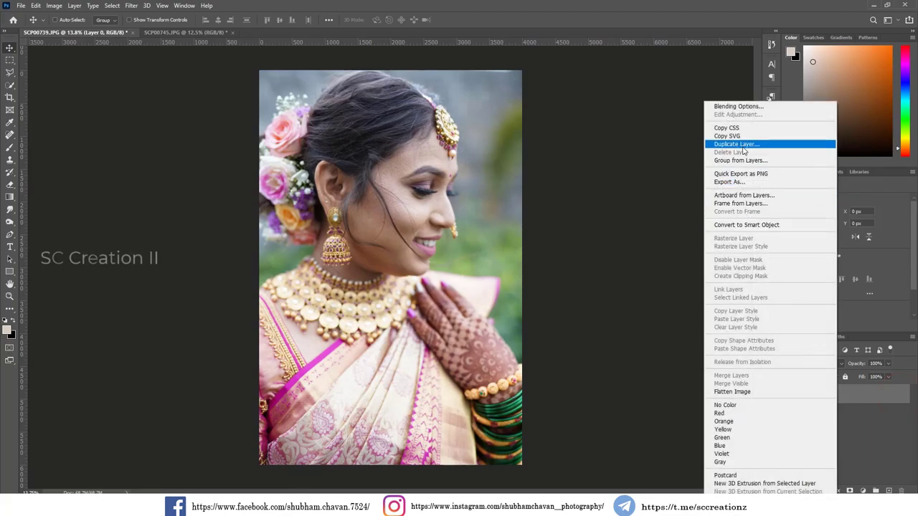
click(739, 145)
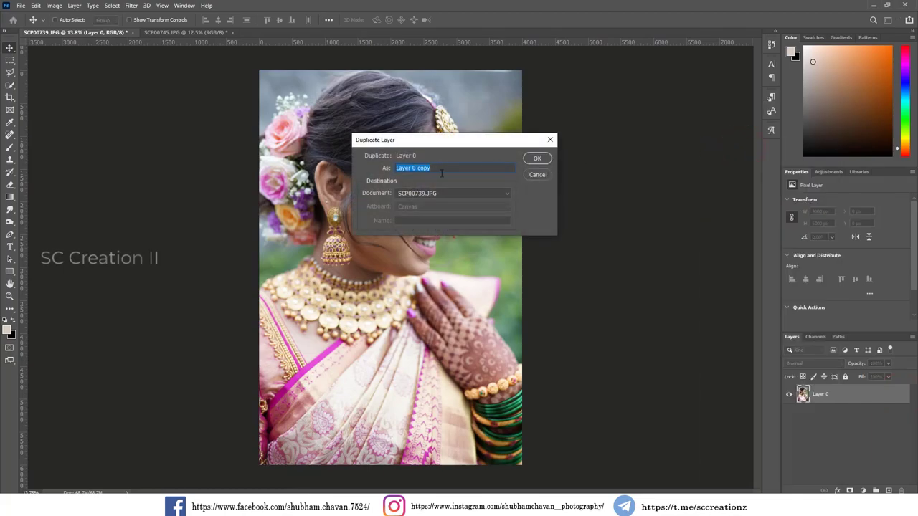
click(544, 157)
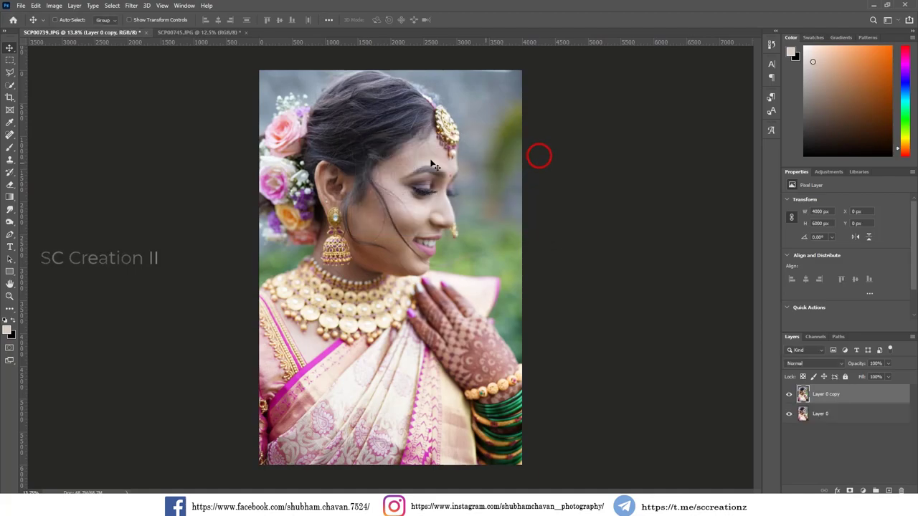
click(132, 6)
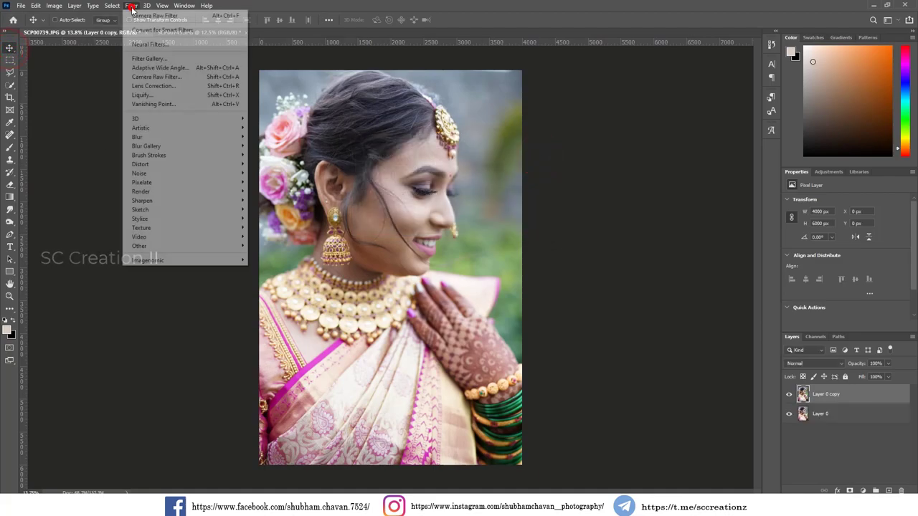
Step: Open the Camera Raw filter on the copy and set Highlights to -100
click(174, 77)
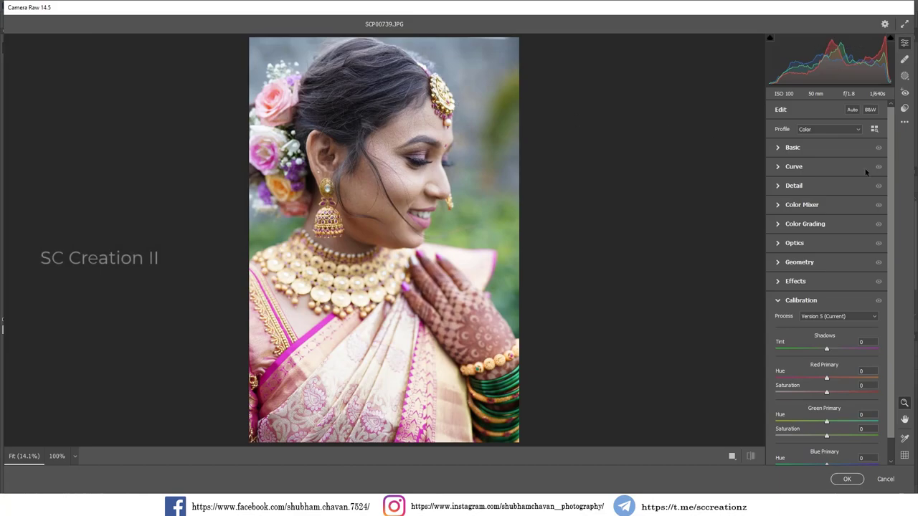
click(779, 148)
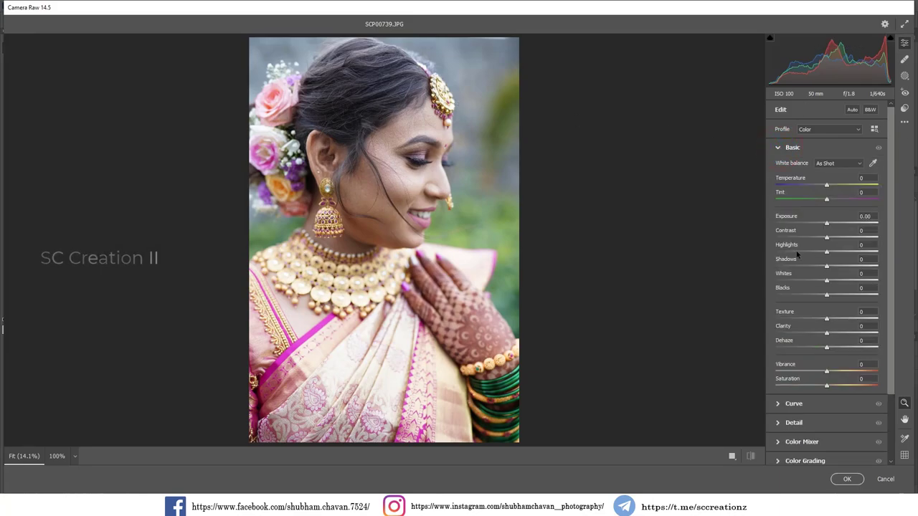
drag(812, 250, 775, 253)
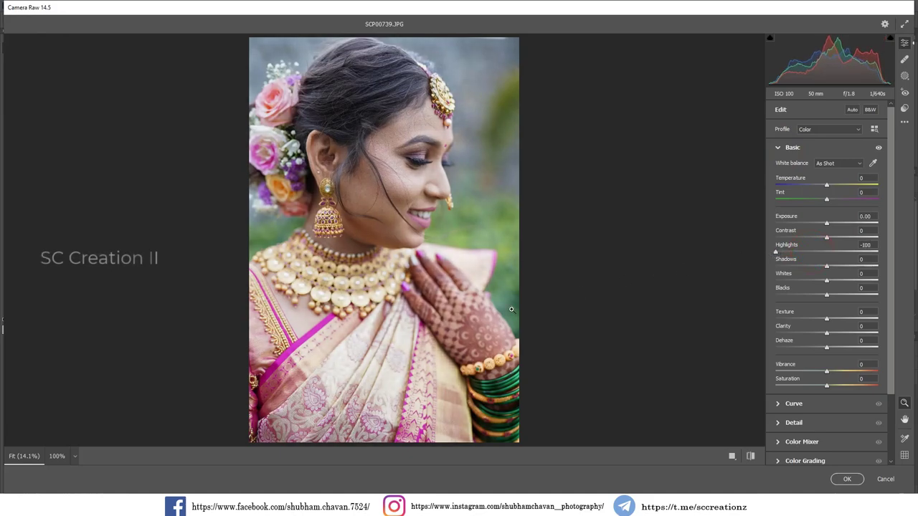
Step: Show the side-by-side Before/After view, zooming on the necklace and face to compare
click(731, 456)
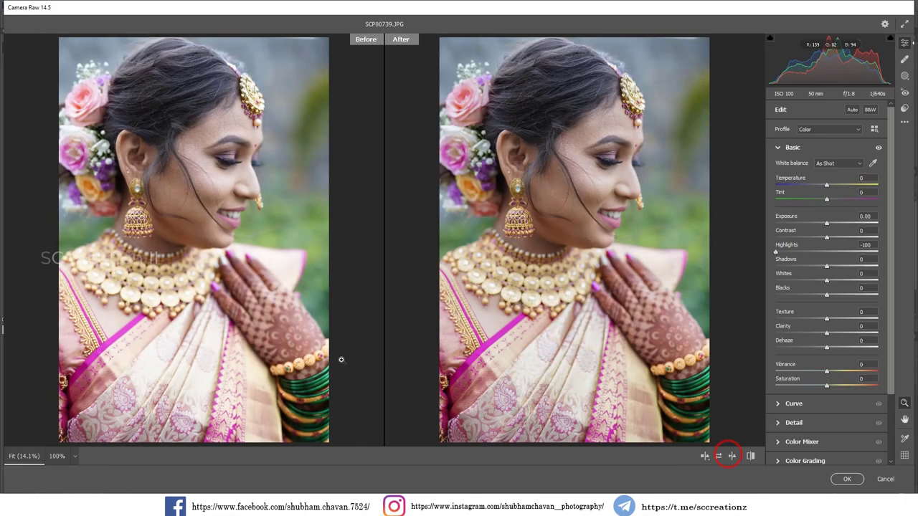
drag(550, 361, 561, 358)
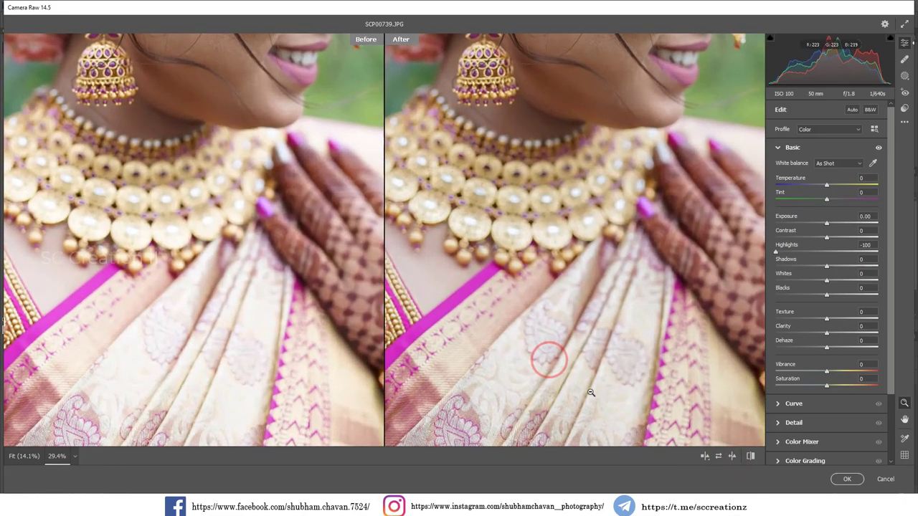
click(486, 194)
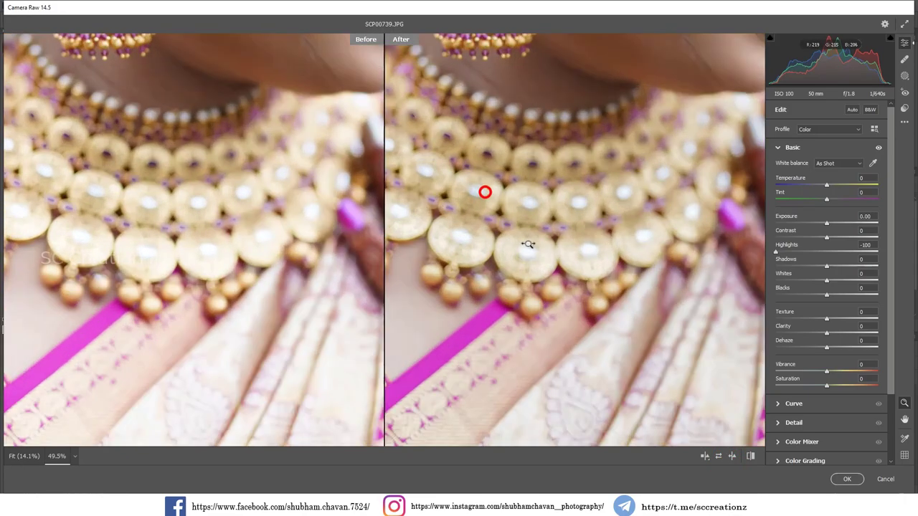
click(551, 258)
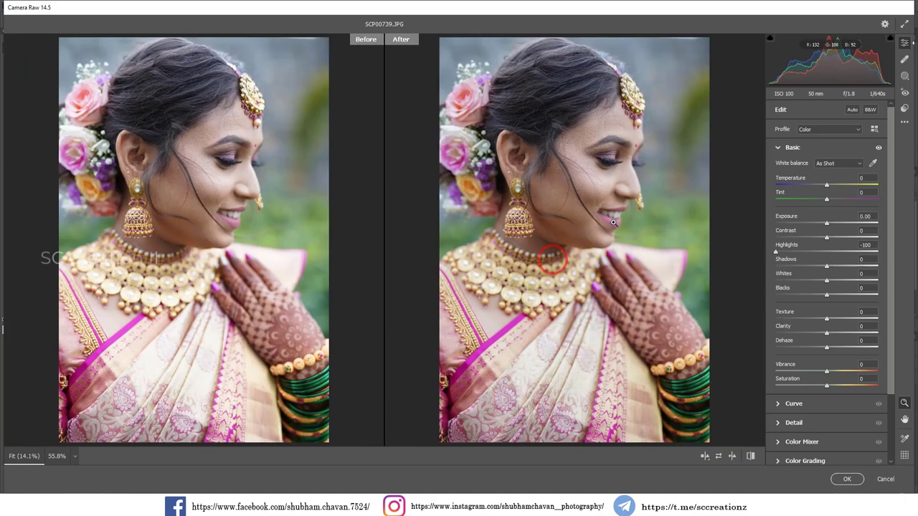
click(615, 206)
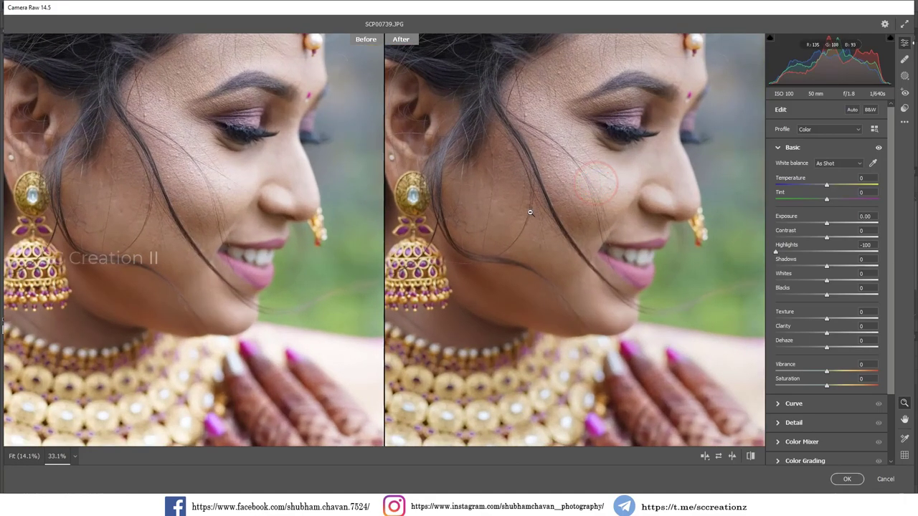
click(526, 269)
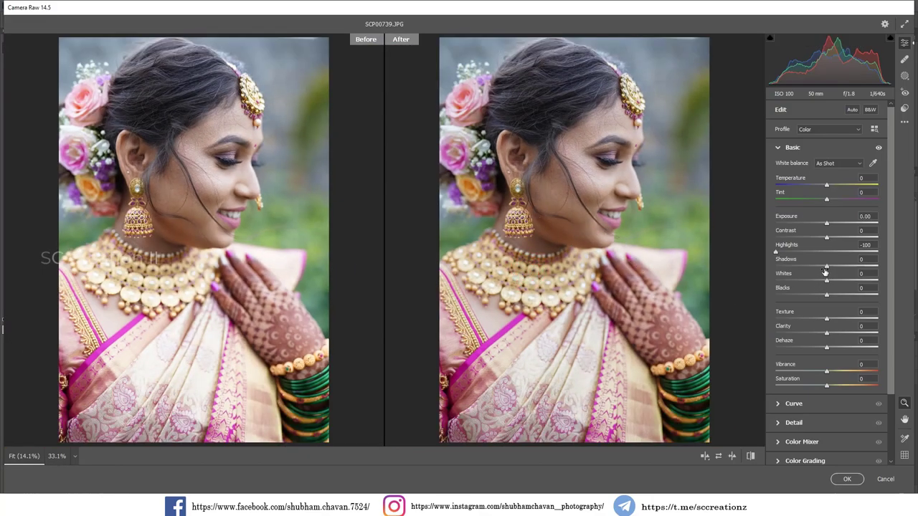
Step: Set Shadows -40, Whites -10 and Contrast -10, then apply the Camera Raw grade
drag(826, 266, 813, 266)
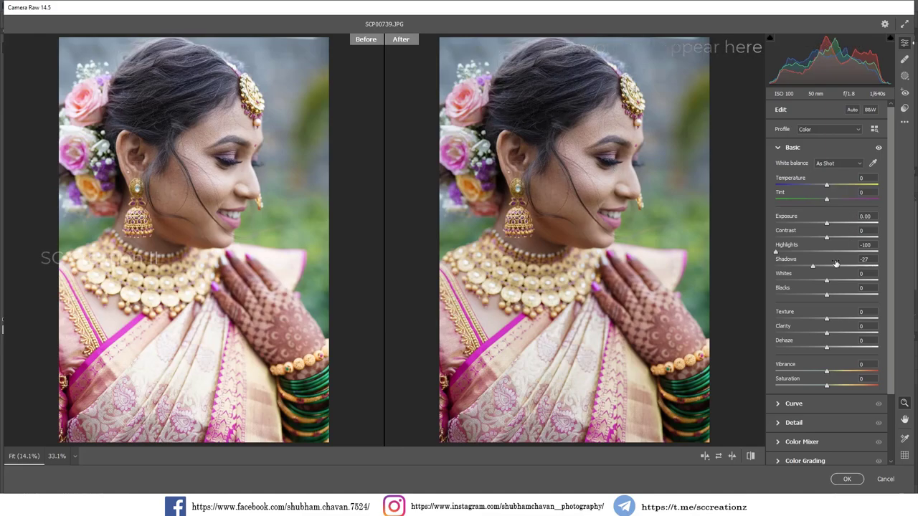
drag(813, 267, 809, 267)
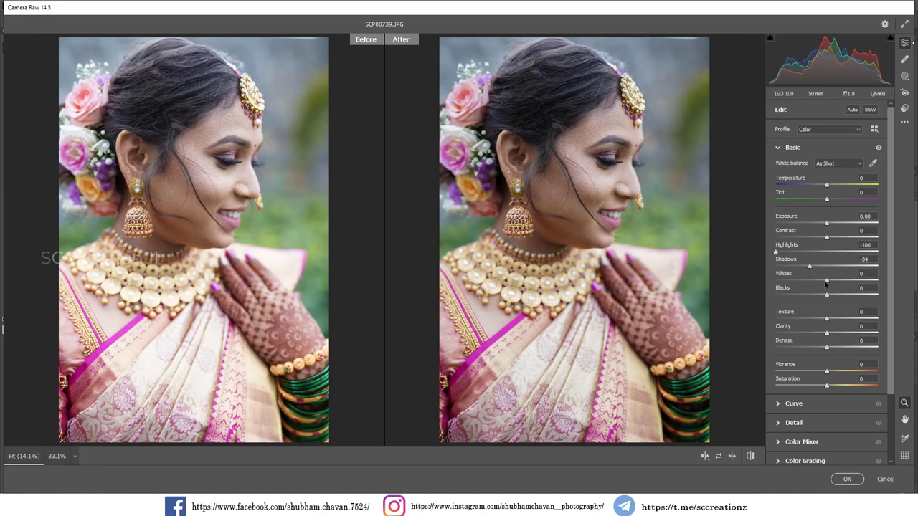
drag(826, 285, 803, 268)
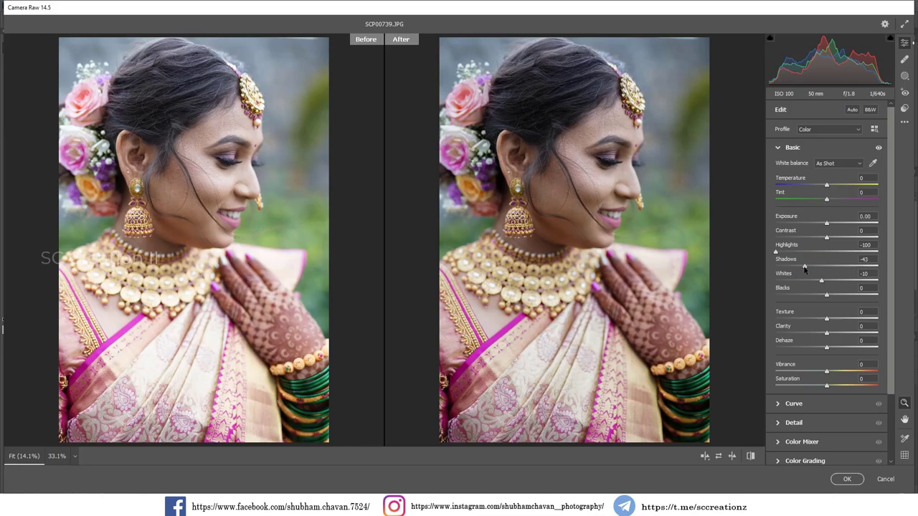
drag(806, 268, 805, 271)
drag(825, 241, 819, 243)
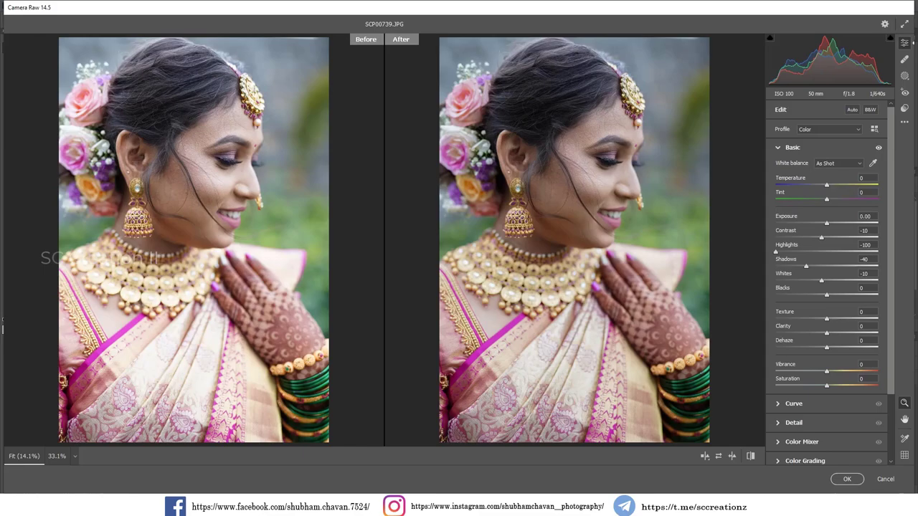
click(847, 479)
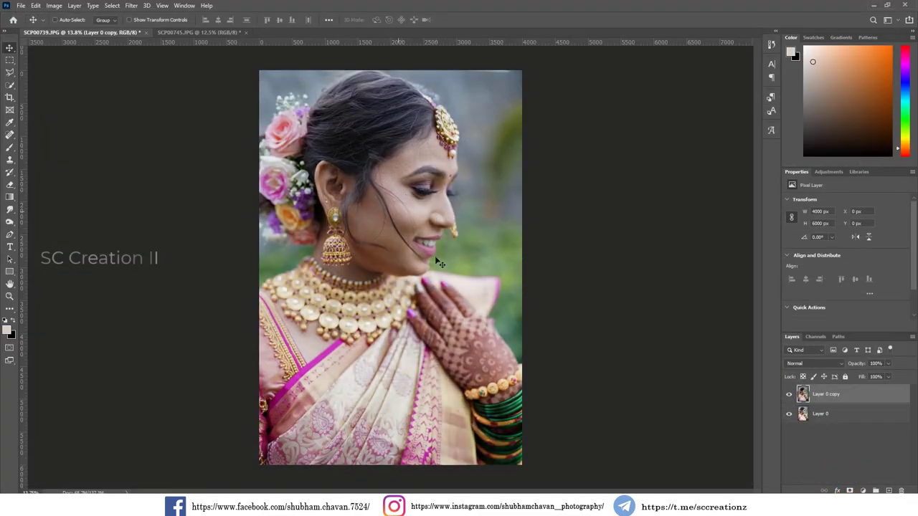
Step: Compare the graded copy with the original, then set the Eraser to about 35% opacity
click(789, 395)
click(789, 394)
scroll(380, 237, up, 1)
scroll(380, 237, up, 1)
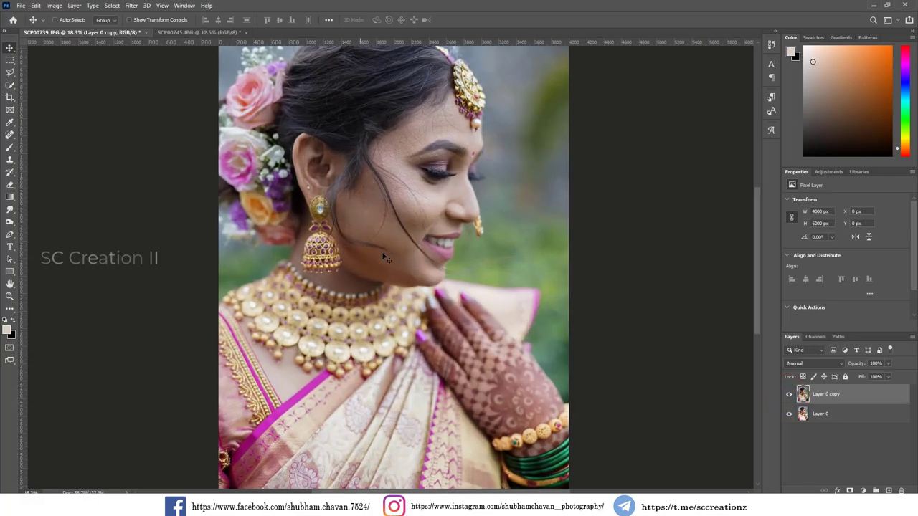
click(10, 185)
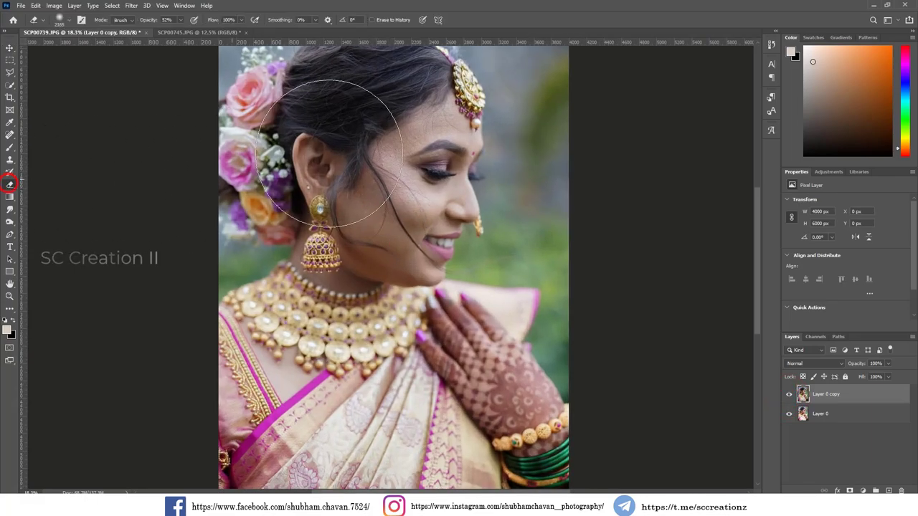
drag(152, 21, 142, 22)
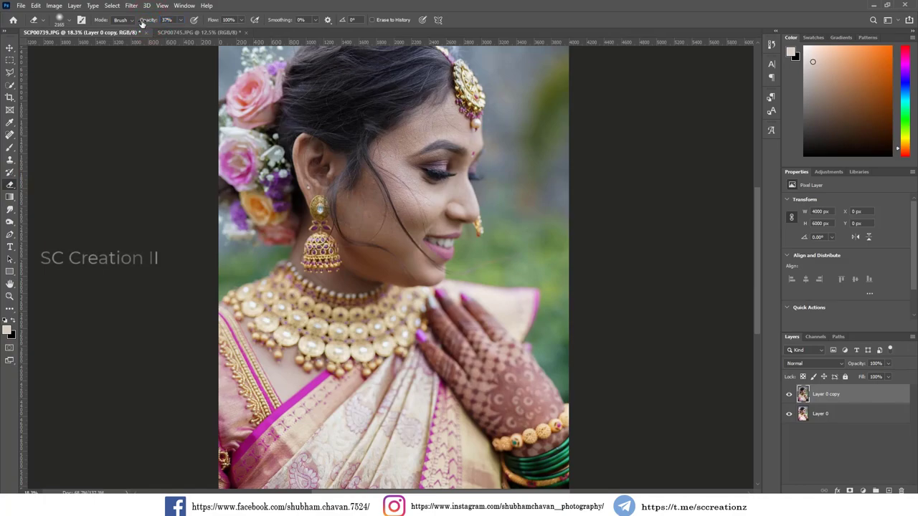
drag(146, 24, 146, 24)
Step: Erase the grade over the face and chin with a 1457 px soft brush, then compare
right_click(572, 264)
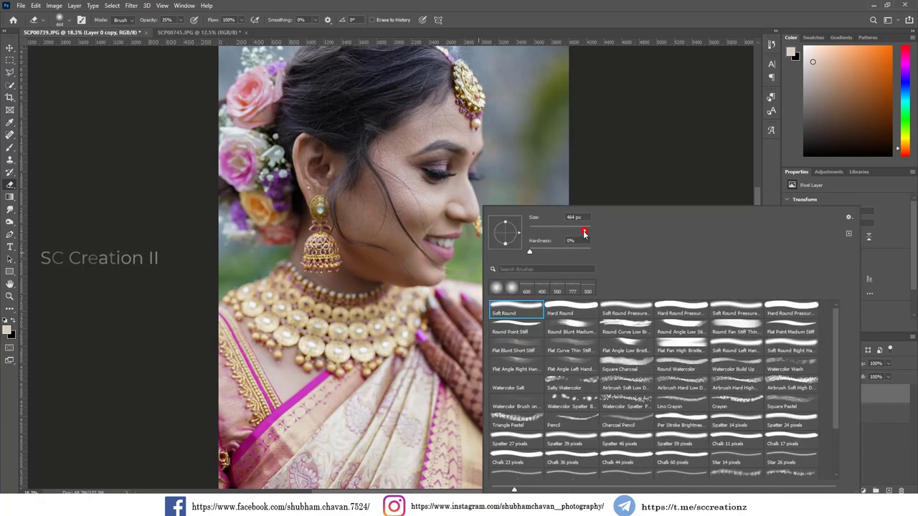
drag(584, 233, 581, 232)
text(1457)
key(Return)
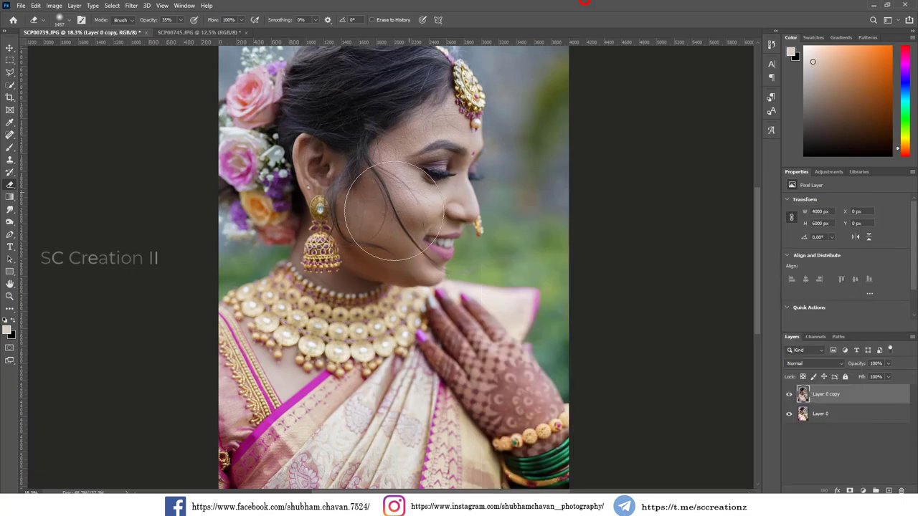
mouse_move(395, 273)
mouse_down()
mouse_move(391, 250)
mouse_move(375, 251)
mouse_move(368, 236)
mouse_move(382, 218)
mouse_move(373, 263)
mouse_up()
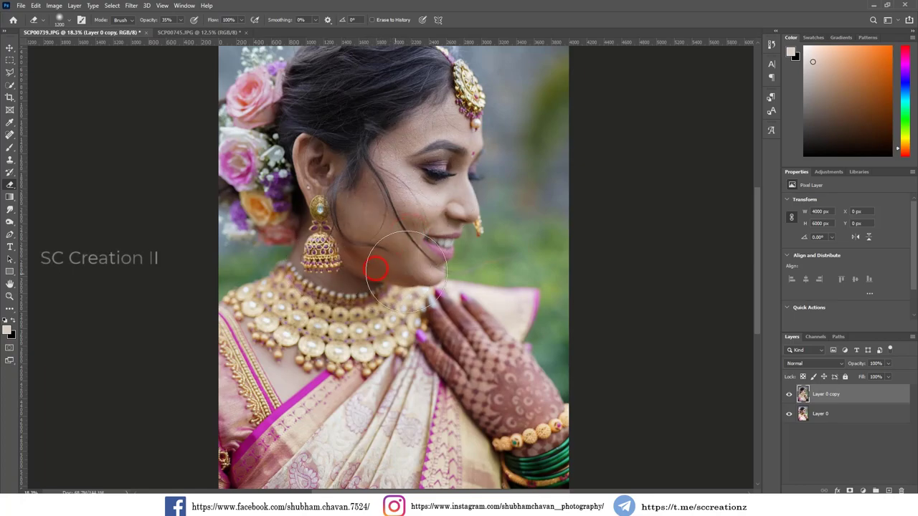
click(782, 397)
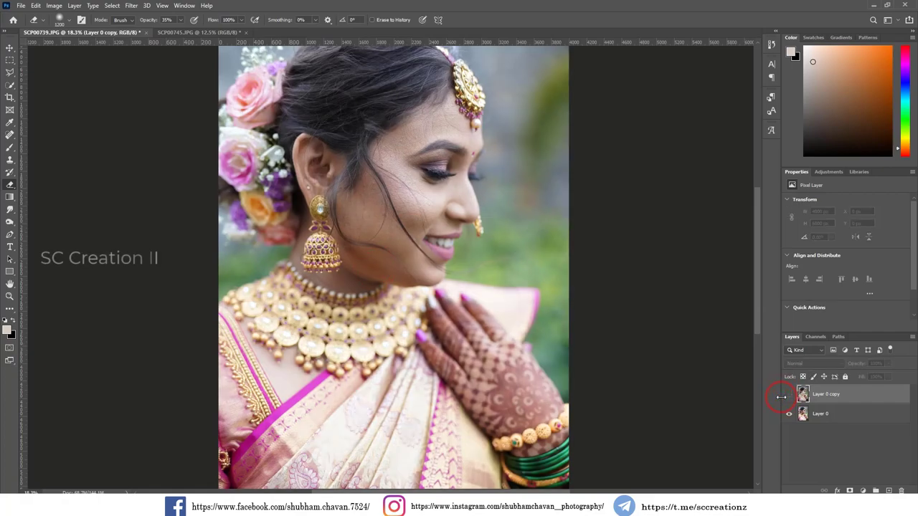
click(789, 397)
key(ctrl+0)
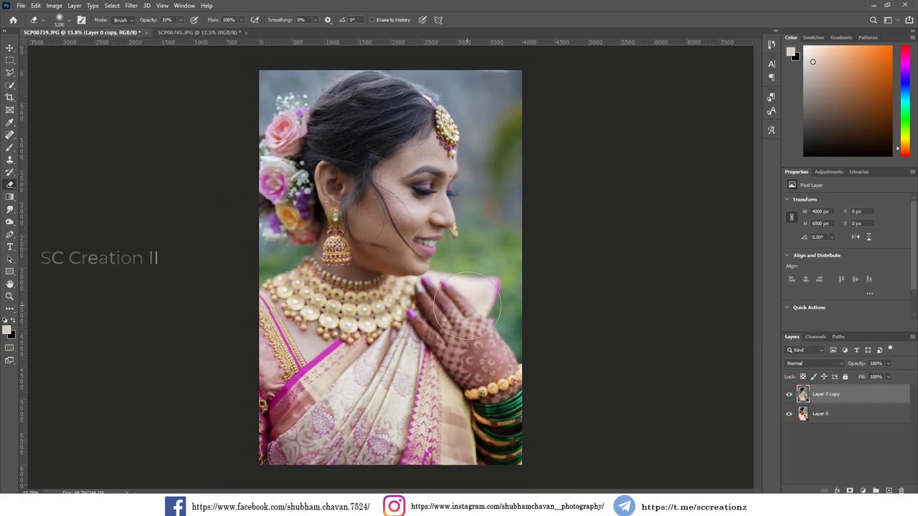
click(789, 393)
Step: Merge the graded copy down into Layer 0 and create a new Layer 0 copy
right_click(871, 394)
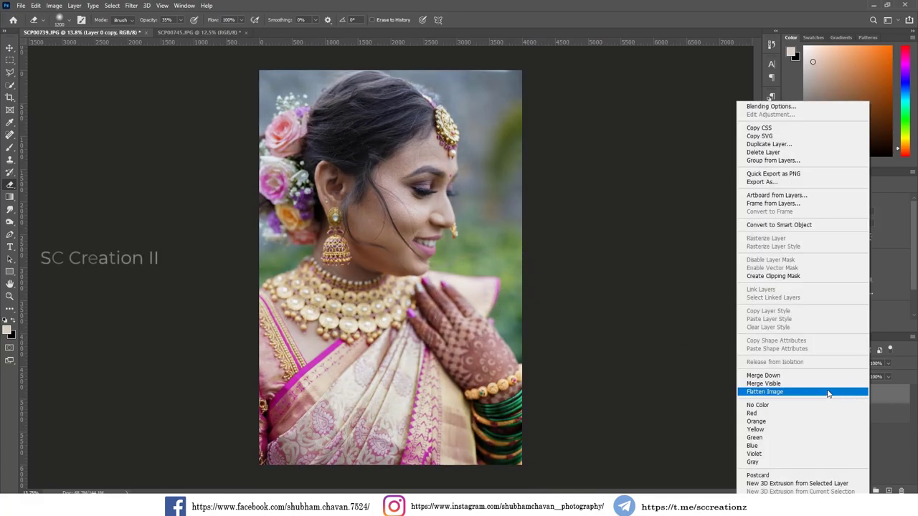
click(795, 376)
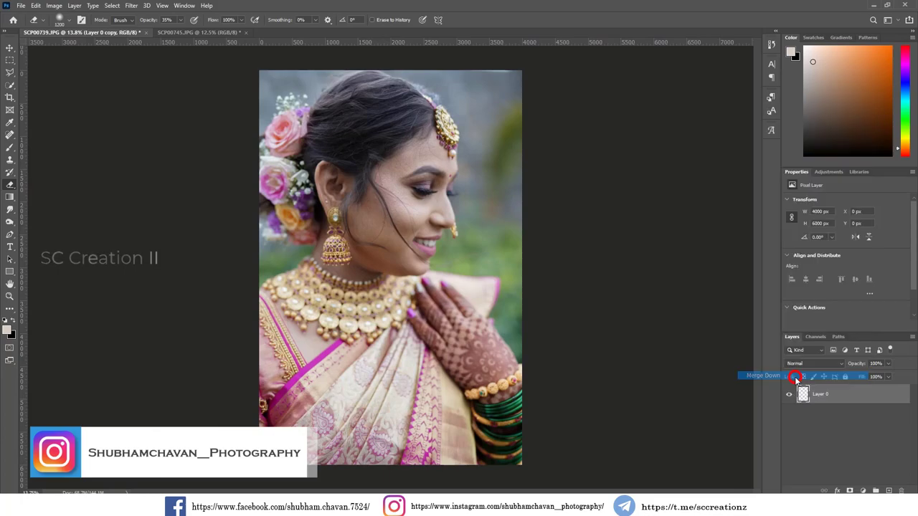
right_click(863, 398)
click(763, 145)
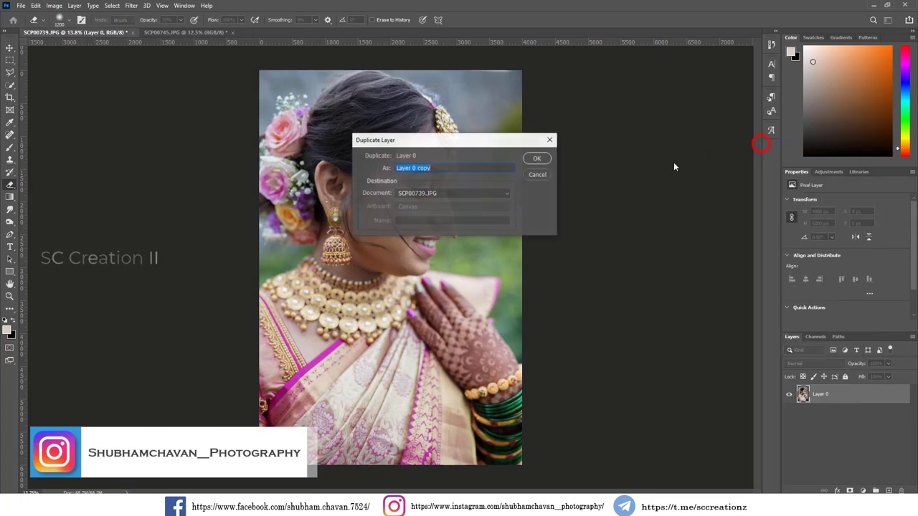
click(533, 161)
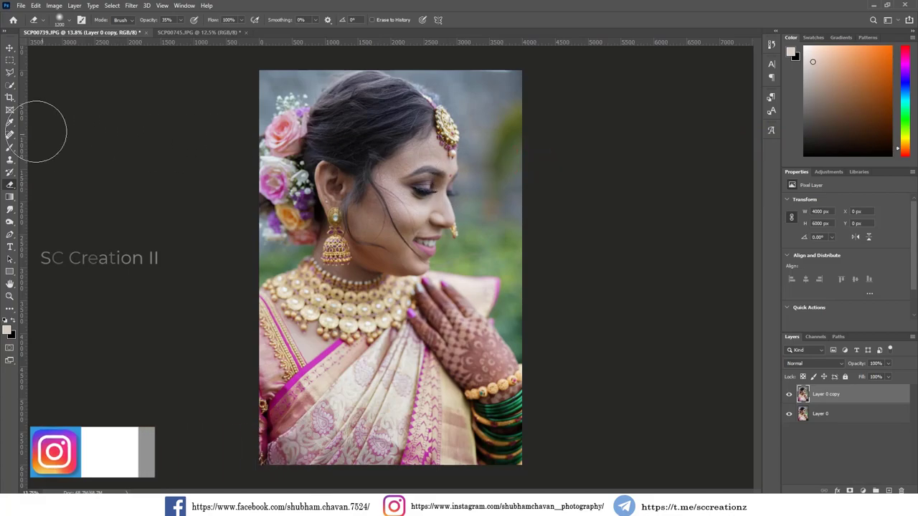
Step: Zoom into the face and set up the Spot Healing Brush with a suitable size
scroll(407, 183, up, 3)
scroll(407, 183, up, 1)
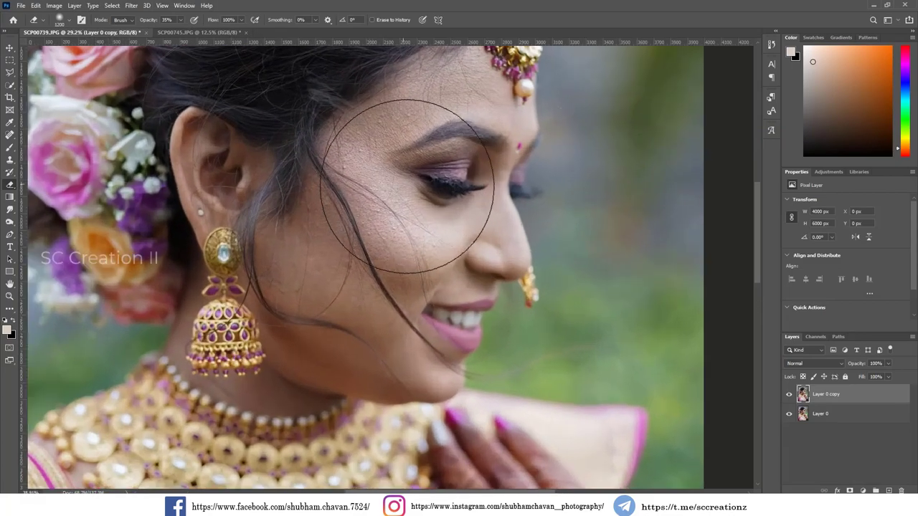
scroll(407, 188, up, 2)
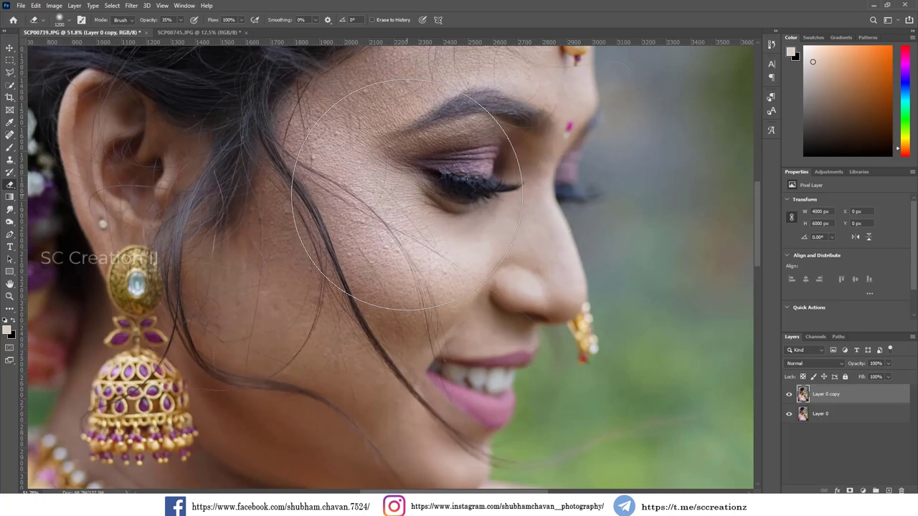
click(10, 134)
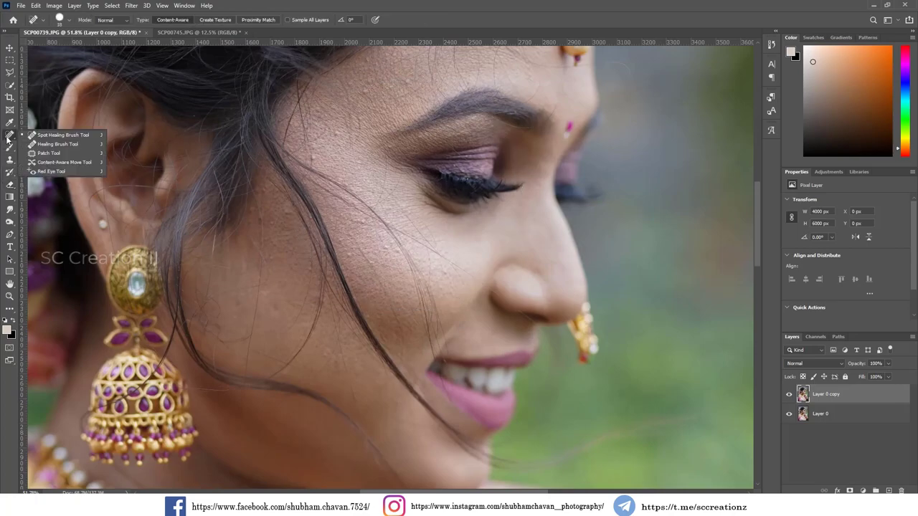
click(56, 137)
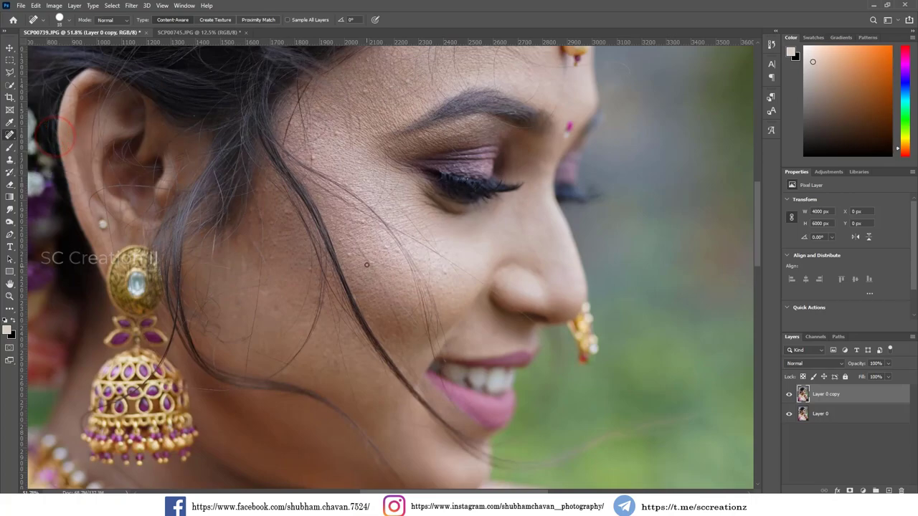
scroll(362, 254, up, 1)
scroll(352, 172, up, 1)
scroll(352, 172, up, 1)
scroll(344, 154, up, 1)
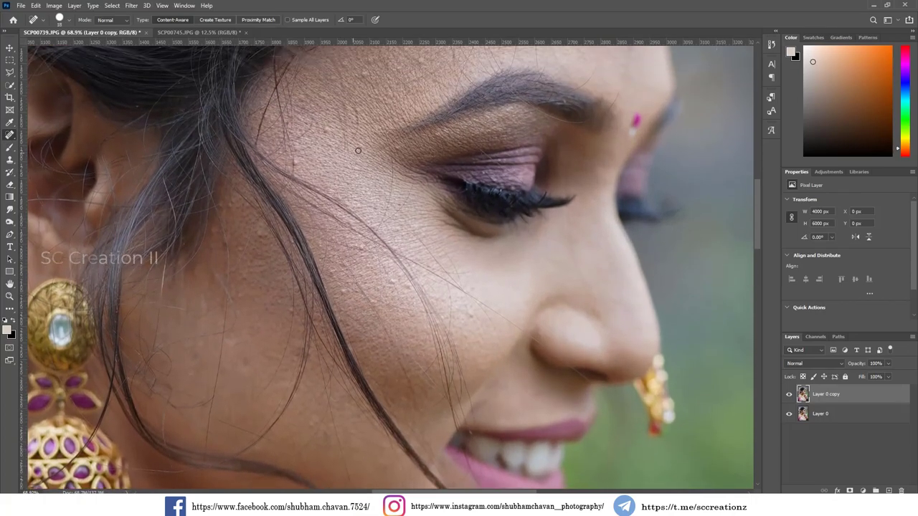
scroll(359, 130, up, 1)
right_click(428, 133)
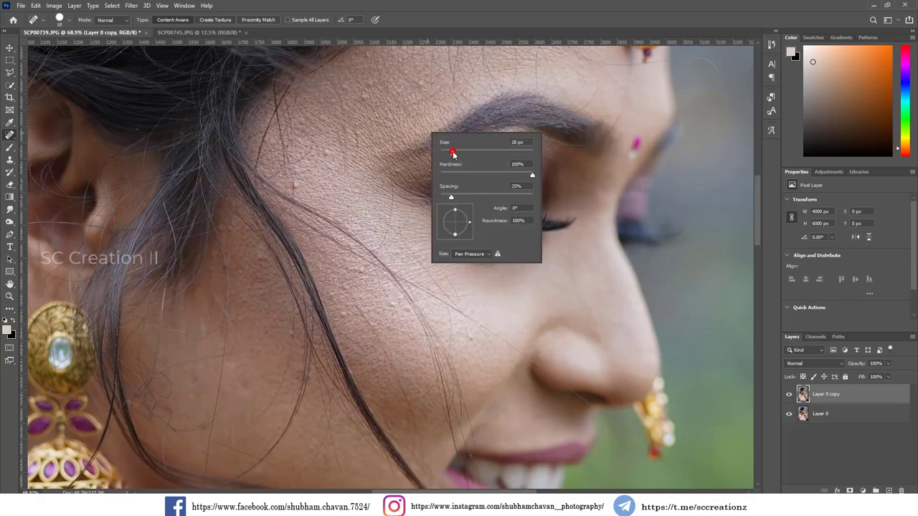
click(452, 153)
click(366, 95)
Step: Heal the blemishes on the temple and cheek
click(330, 152)
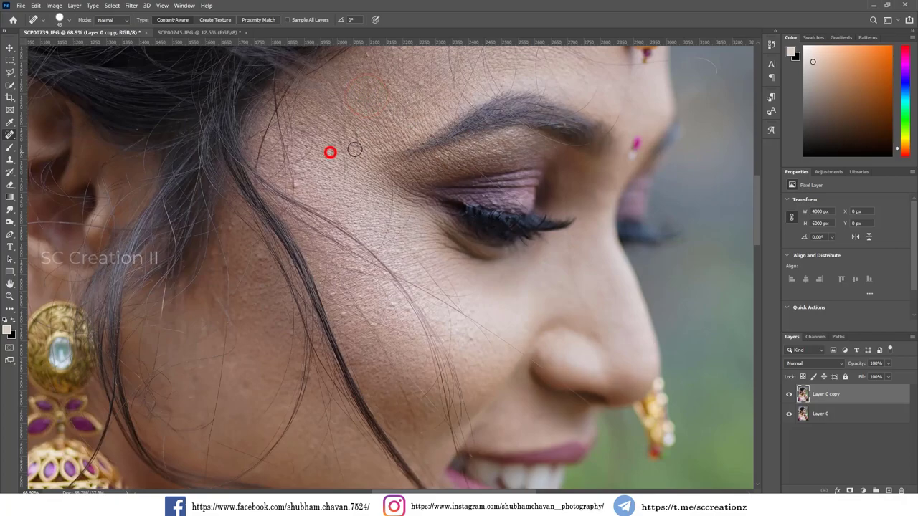
click(356, 137)
click(297, 184)
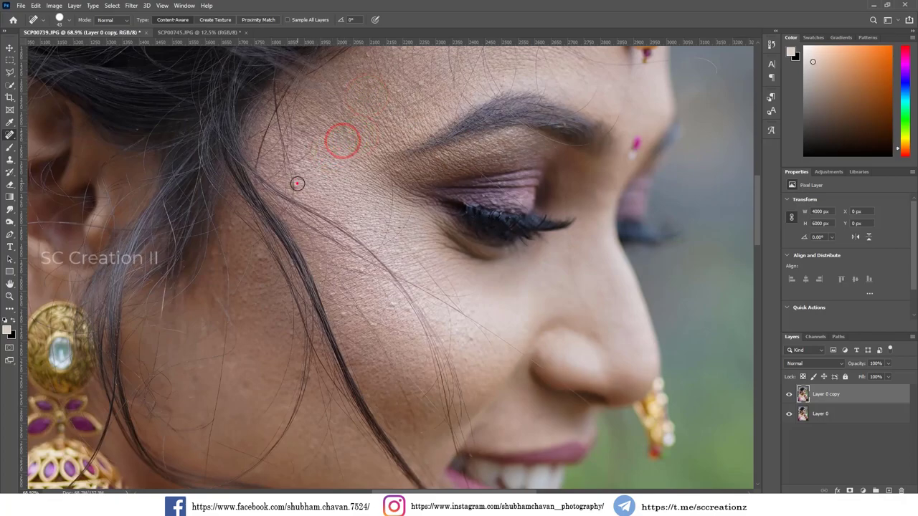
click(308, 167)
click(352, 138)
scroll(365, 257, down, 1)
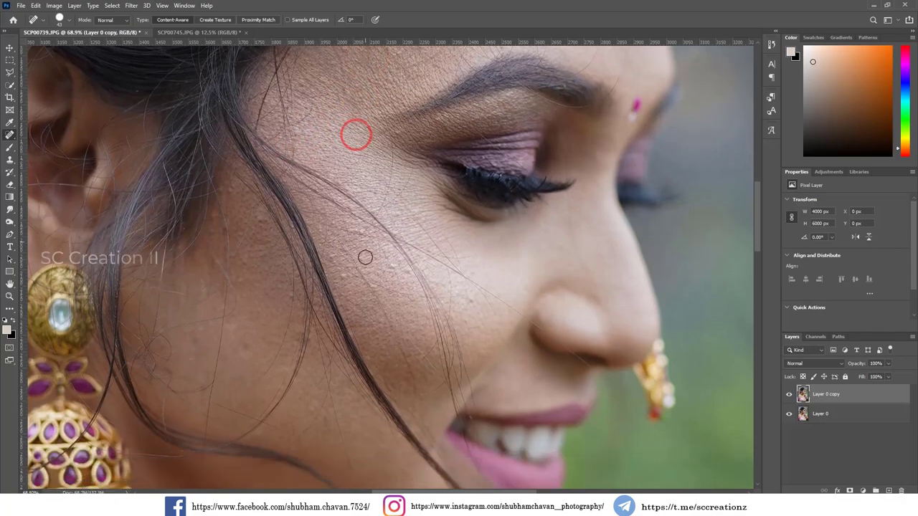
click(346, 276)
click(393, 266)
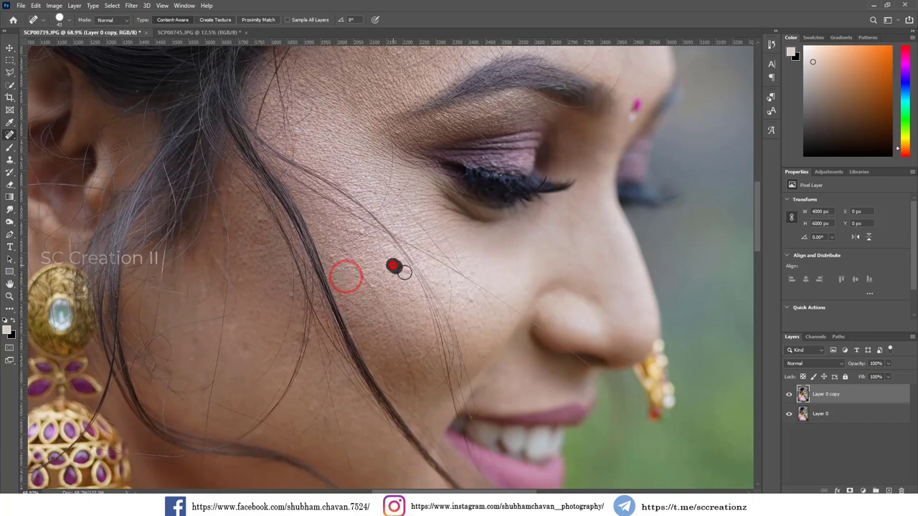
click(468, 302)
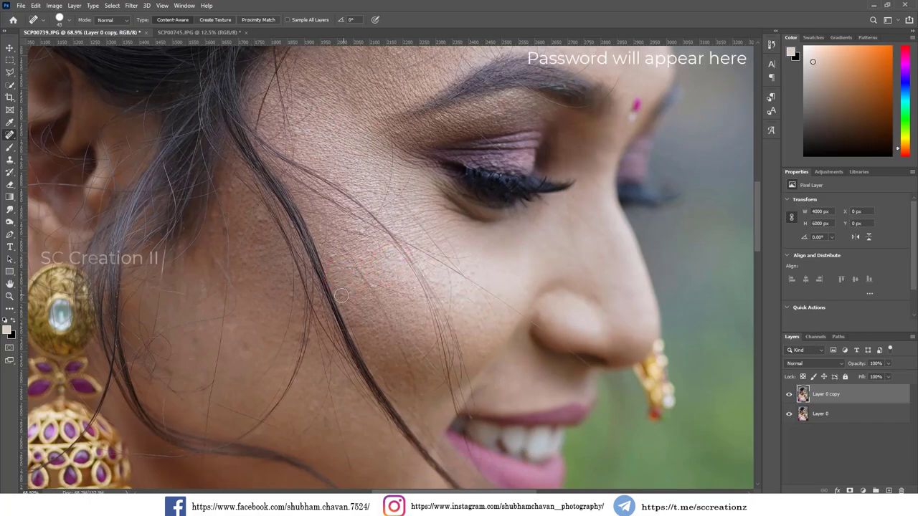
click(247, 345)
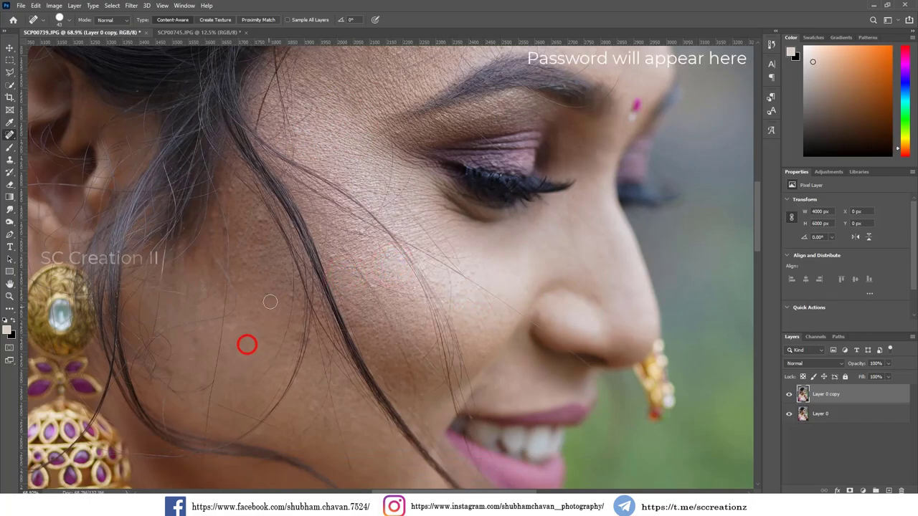
click(257, 226)
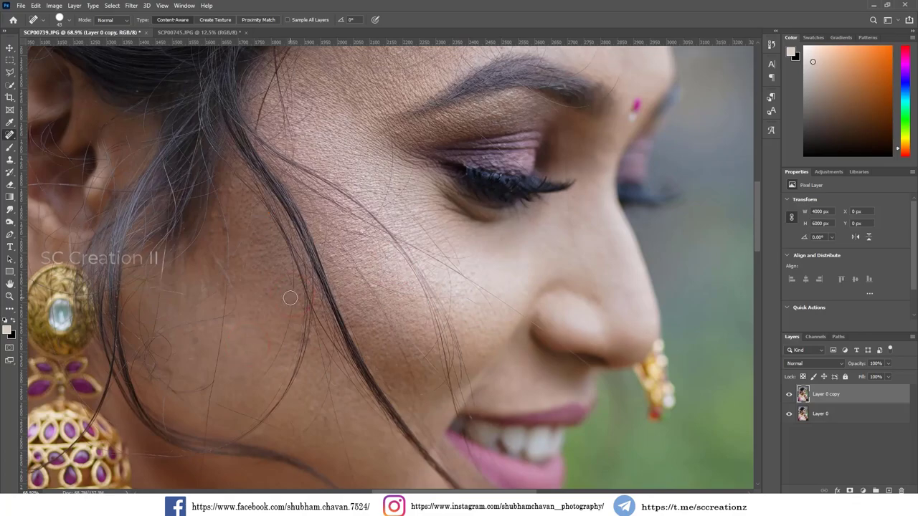
Step: Heal the remaining cheek spot and four forehead blemishes, then zoom back out
scroll(290, 298, down, 3)
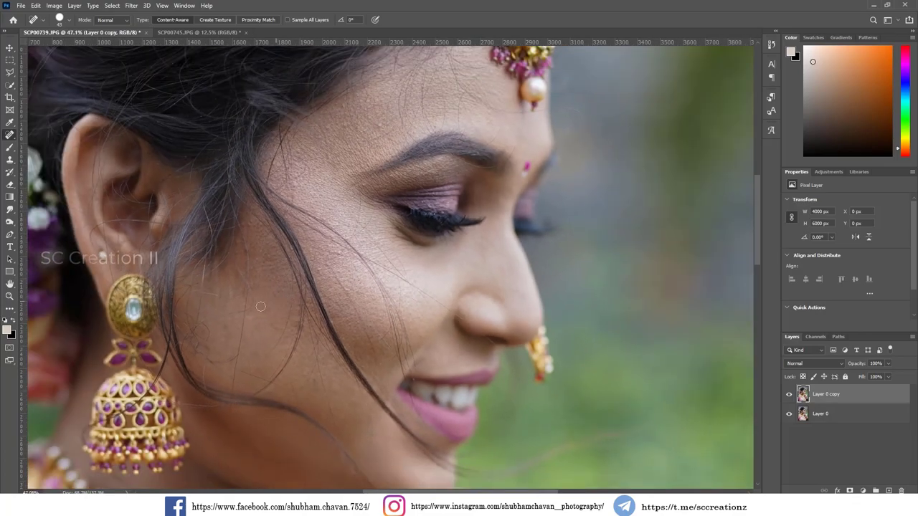
scroll(237, 323, up, 3)
click(227, 314)
scroll(280, 314, down, 2)
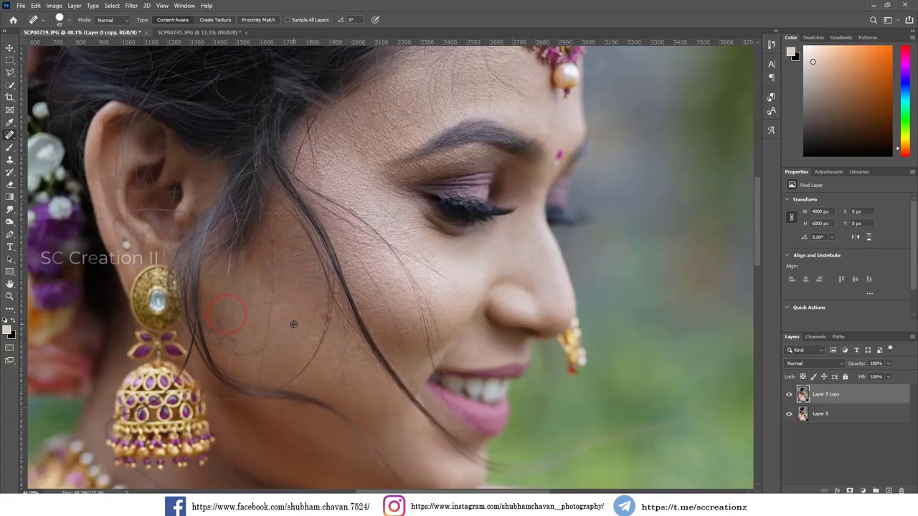
scroll(280, 314, down, 2)
scroll(450, 226, down, 1)
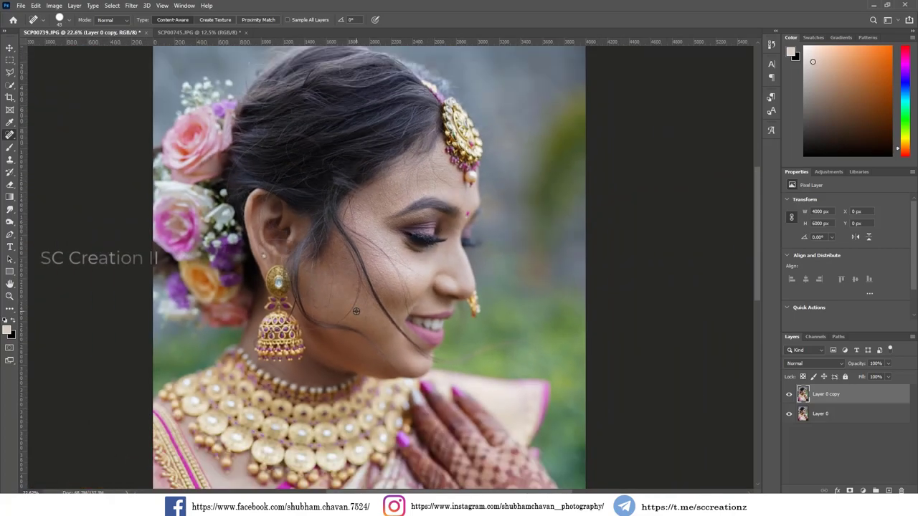
scroll(421, 251, up, 2)
scroll(402, 215, up, 2)
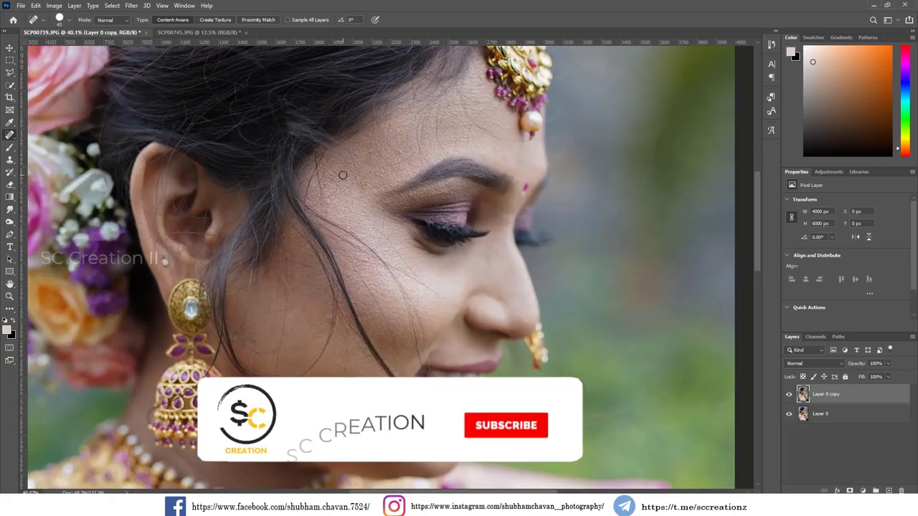
click(340, 172)
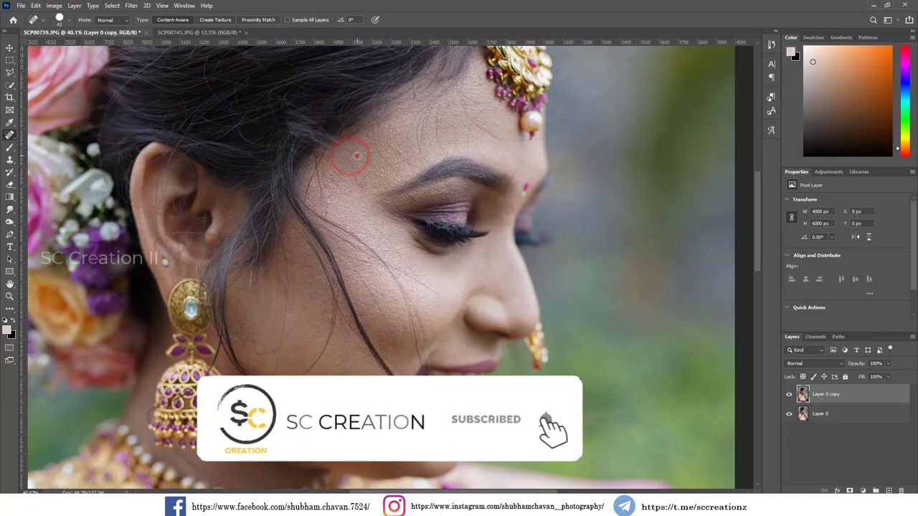
click(359, 151)
click(368, 136)
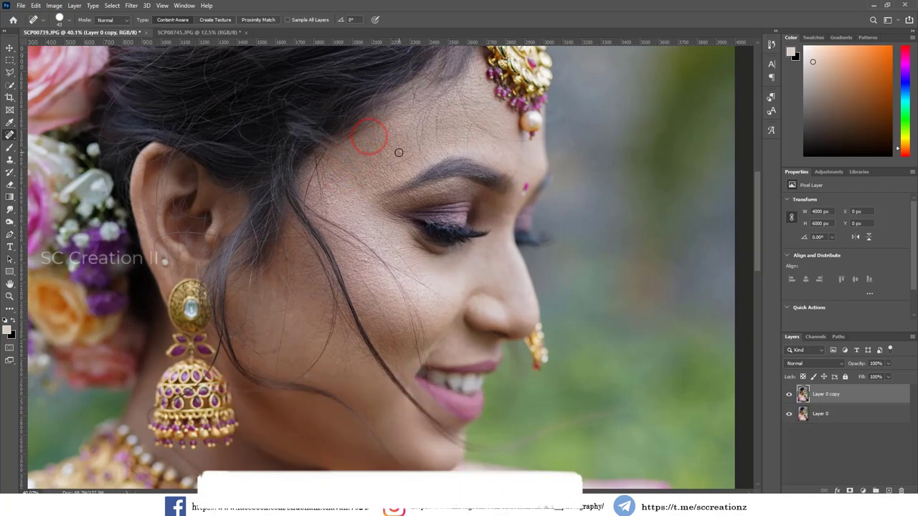
click(399, 149)
scroll(402, 189, down, 2)
scroll(402, 191, down, 1)
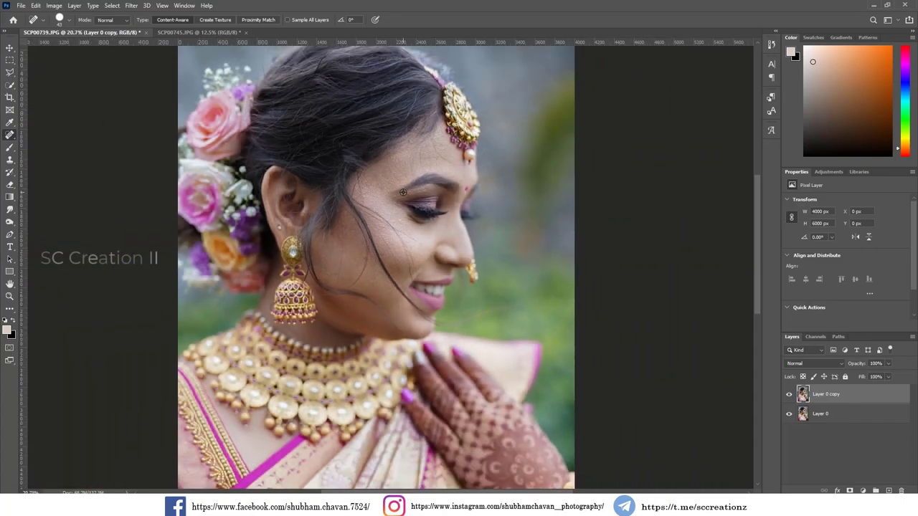
scroll(402, 190, down, 1)
scroll(403, 192, down, 1)
scroll(403, 192, up, 1)
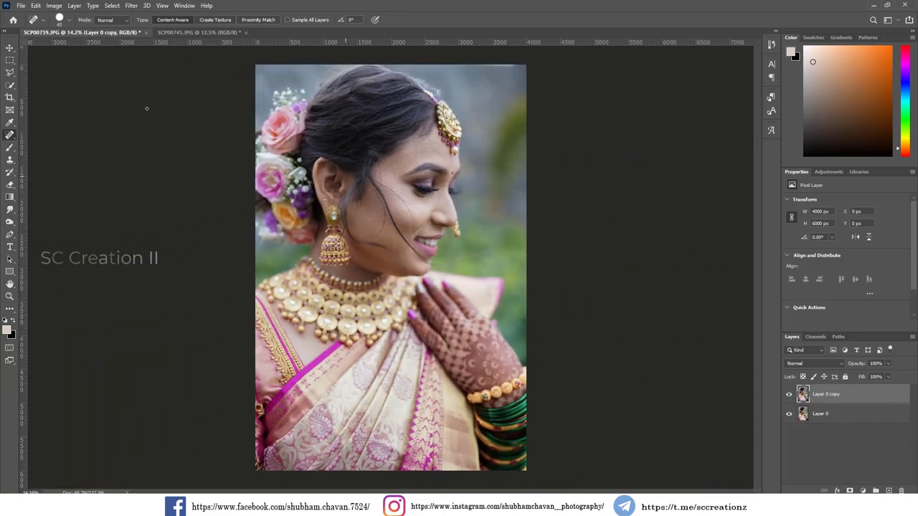
Step: Merge the healed copy into Layer 0, duplicate it again, and start the Camera Raw filter
click(9, 47)
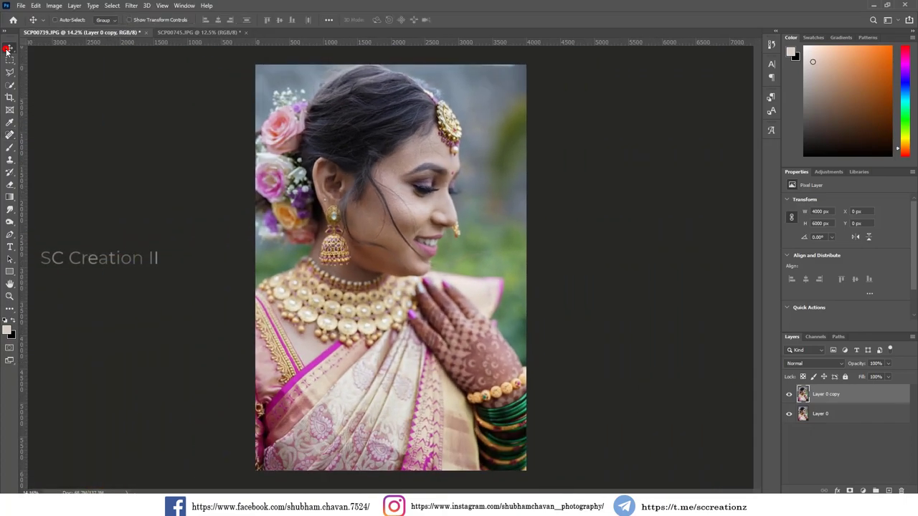
right_click(849, 395)
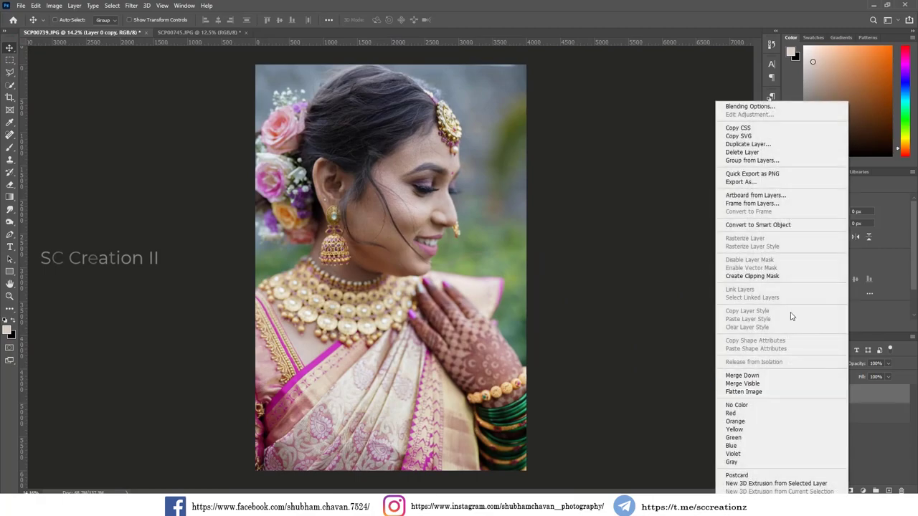
click(741, 375)
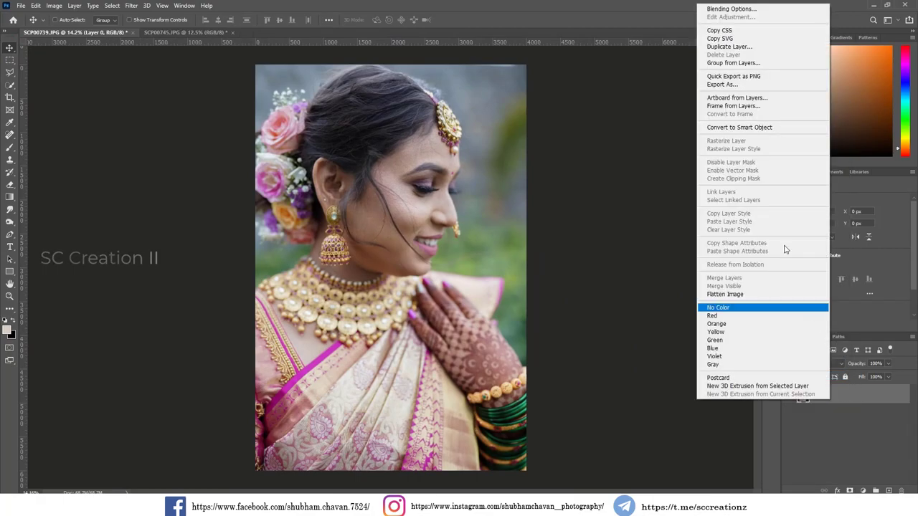
click(729, 47)
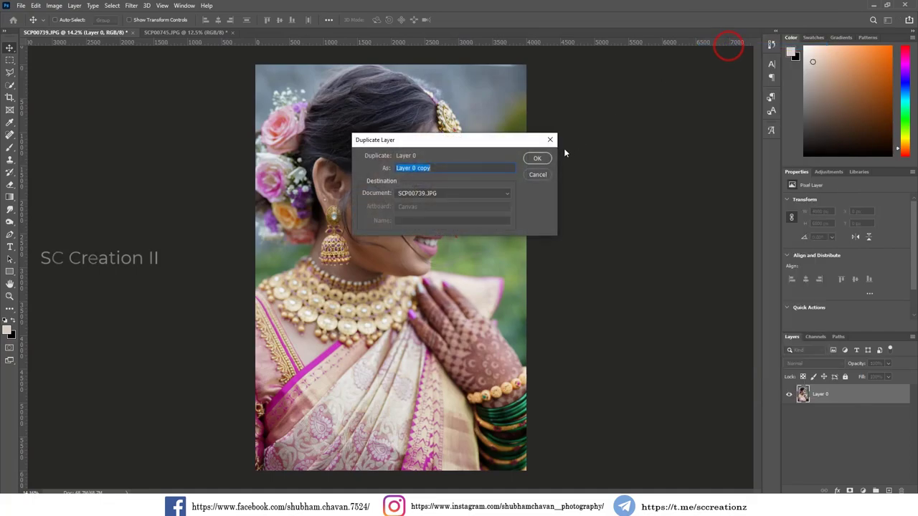
click(539, 156)
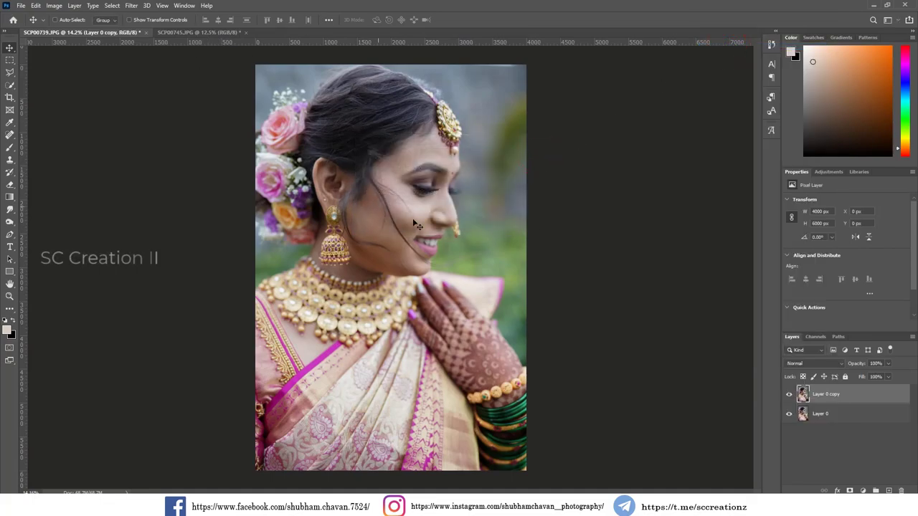
click(131, 6)
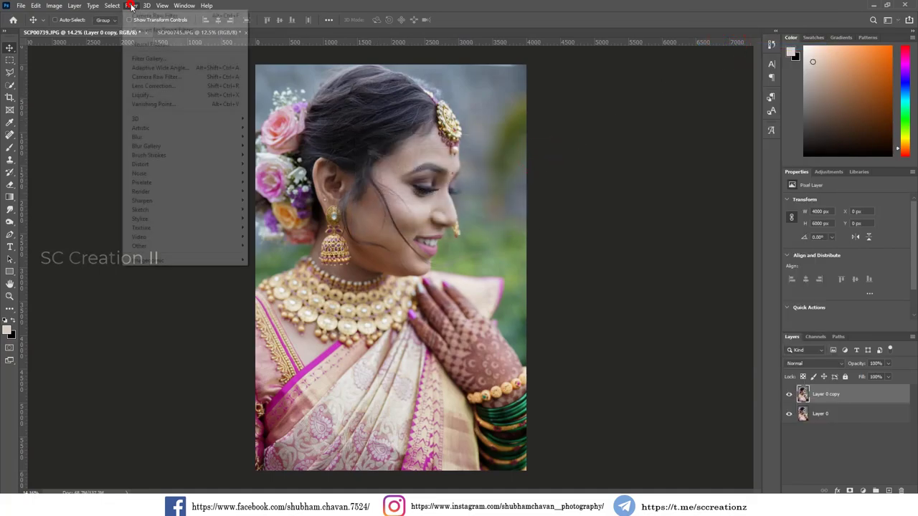
click(172, 77)
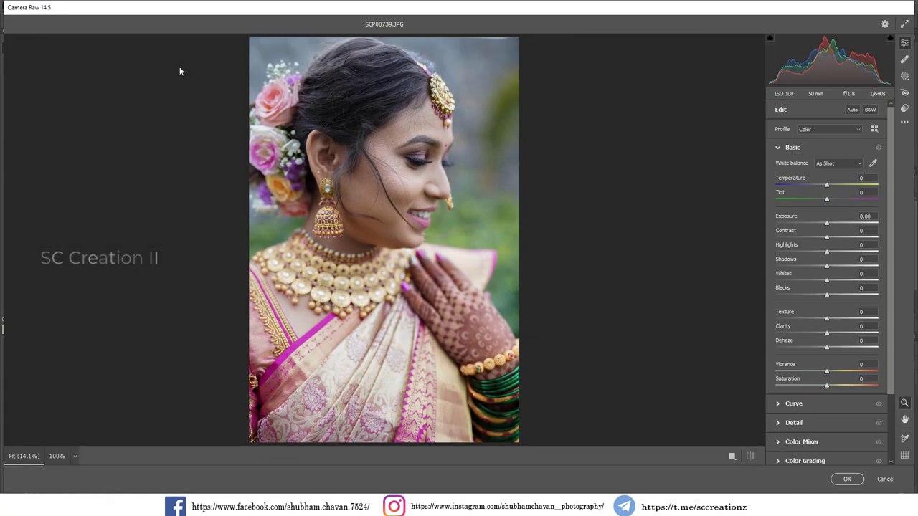
Step: In Basic, set Contrast, Highlights and Shadows to -10, Whites +8, Blacks -25, Vibrance +25
click(793, 149)
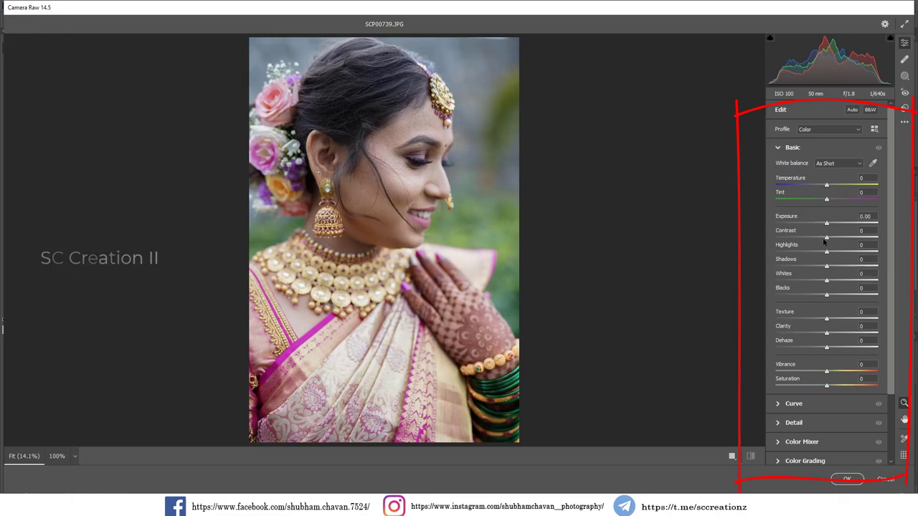
drag(826, 239, 822, 243)
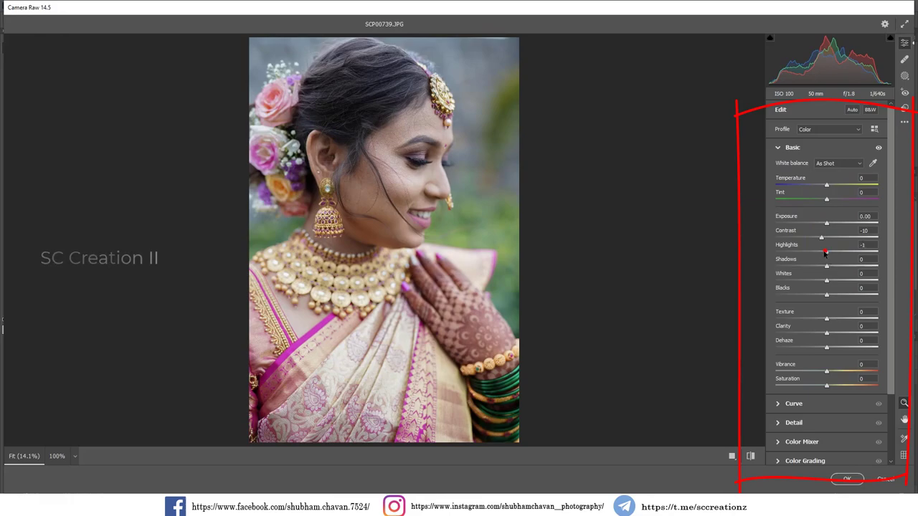
mouse_move(825, 252)
mouse_down()
mouse_move(851, 264)
mouse_move(823, 260)
mouse_up()
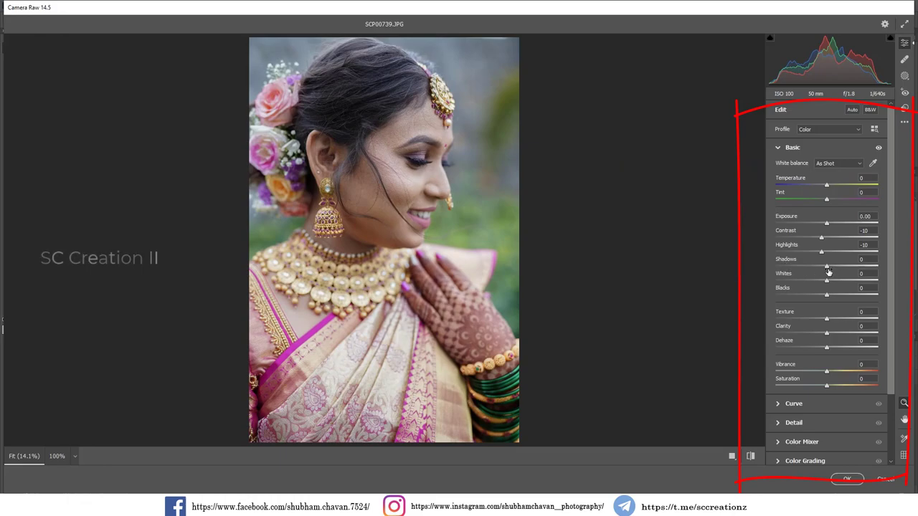
mouse_move(826, 264)
mouse_down()
mouse_move(853, 266)
mouse_move(823, 268)
mouse_up()
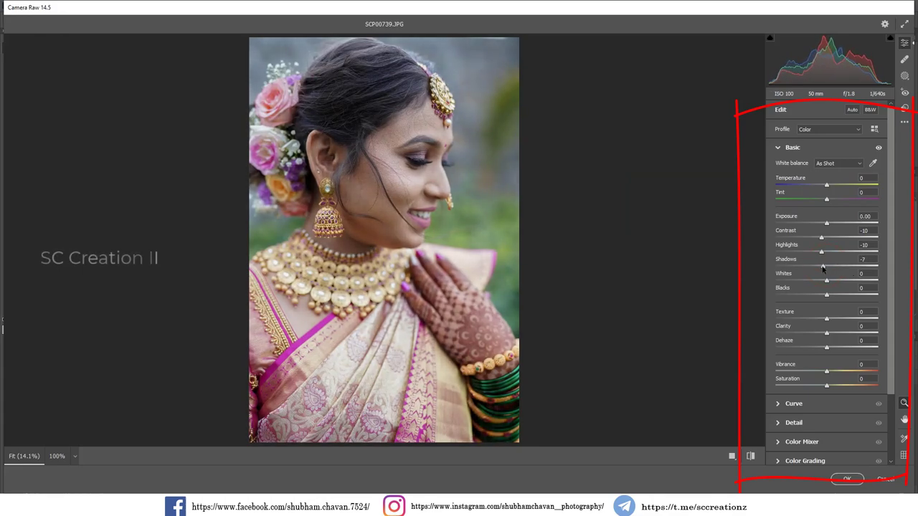
drag(823, 268, 820, 269)
click(830, 281)
mouse_move(827, 295)
mouse_down()
mouse_move(802, 296)
mouse_move(813, 296)
mouse_up()
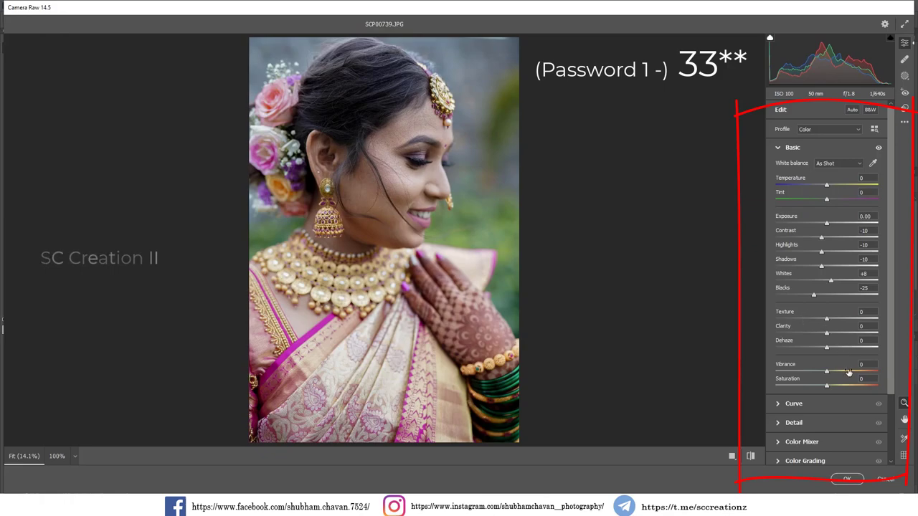
mouse_move(827, 372)
mouse_down()
mouse_move(842, 374)
mouse_move(824, 388)
mouse_up()
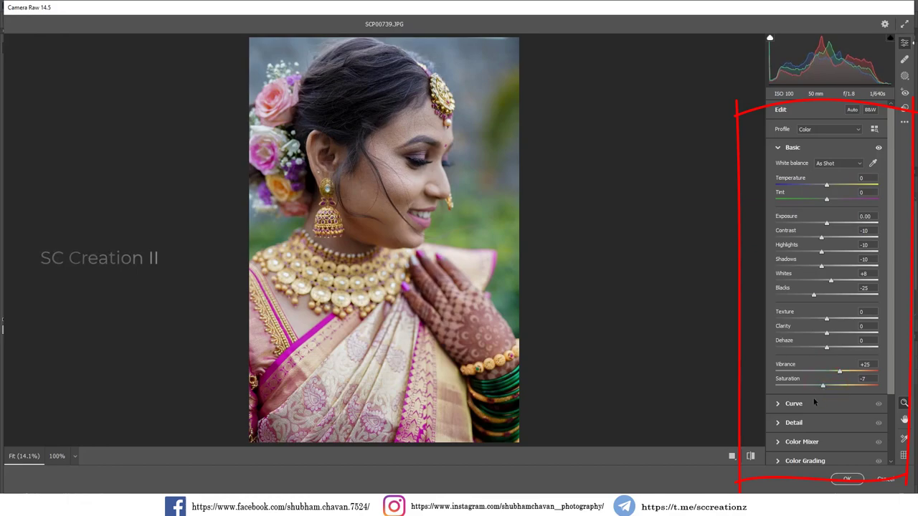
Step: Set the parametric curve to Highlights -11, Lights +8, Darks +12, Shadows -14
click(779, 148)
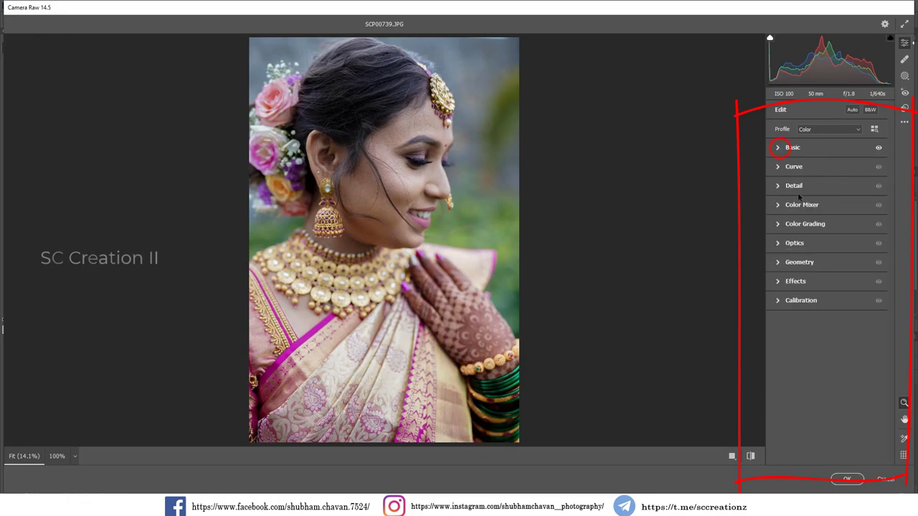
click(778, 166)
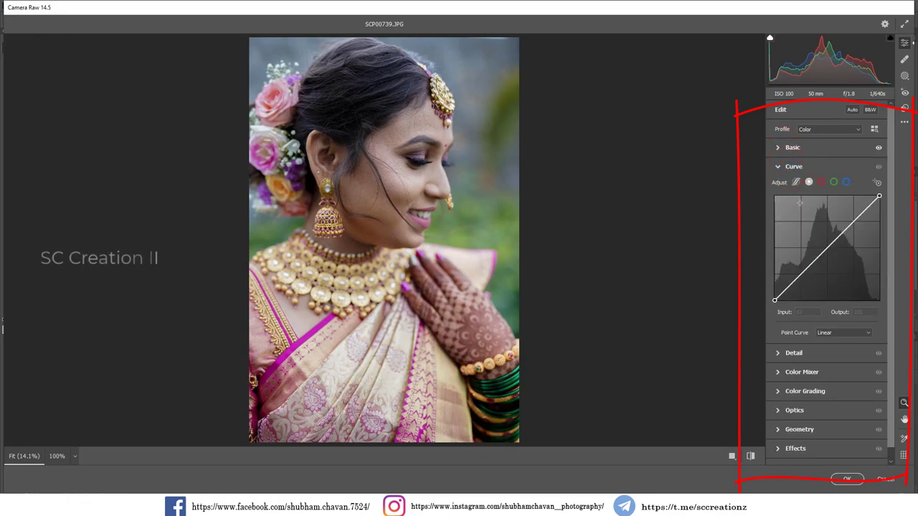
click(797, 183)
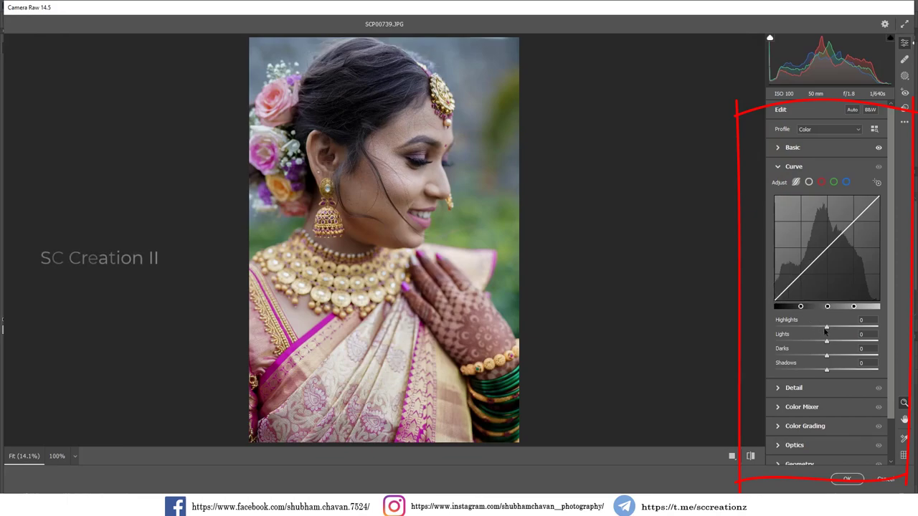
drag(825, 328, 820, 329)
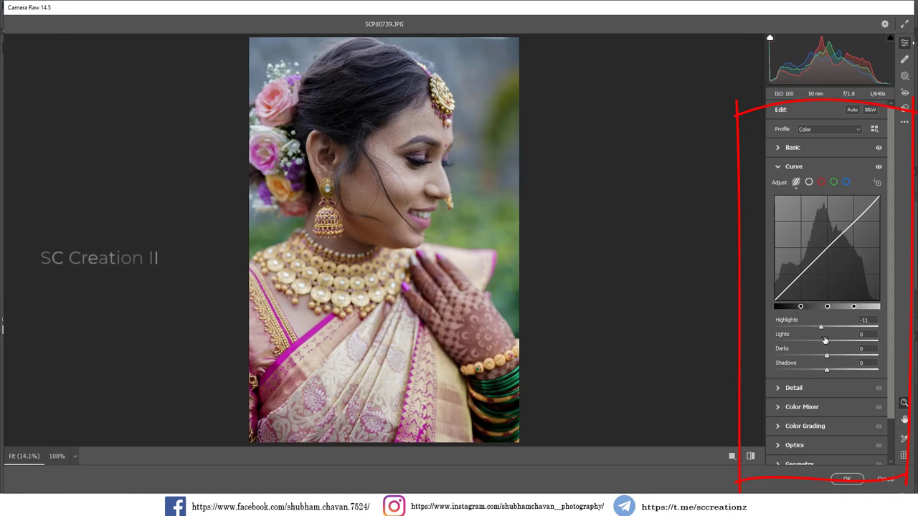
drag(828, 344, 833, 347)
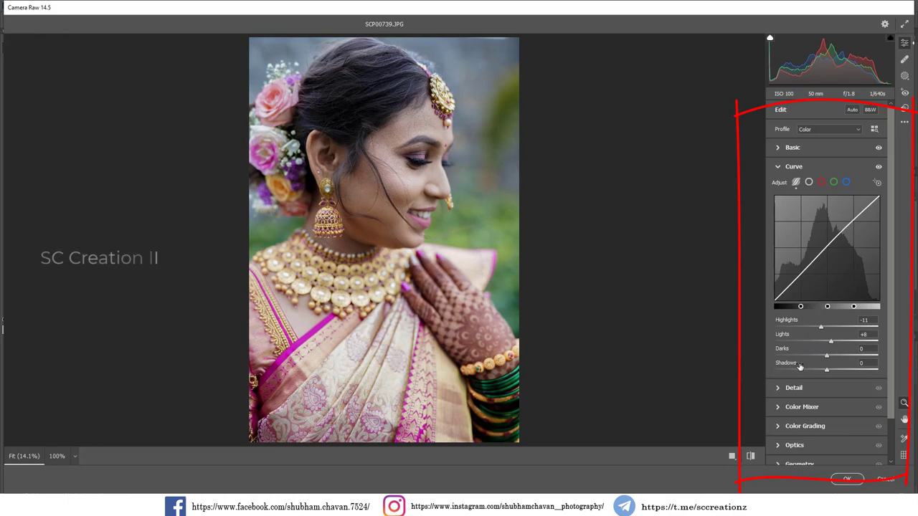
drag(826, 356, 832, 358)
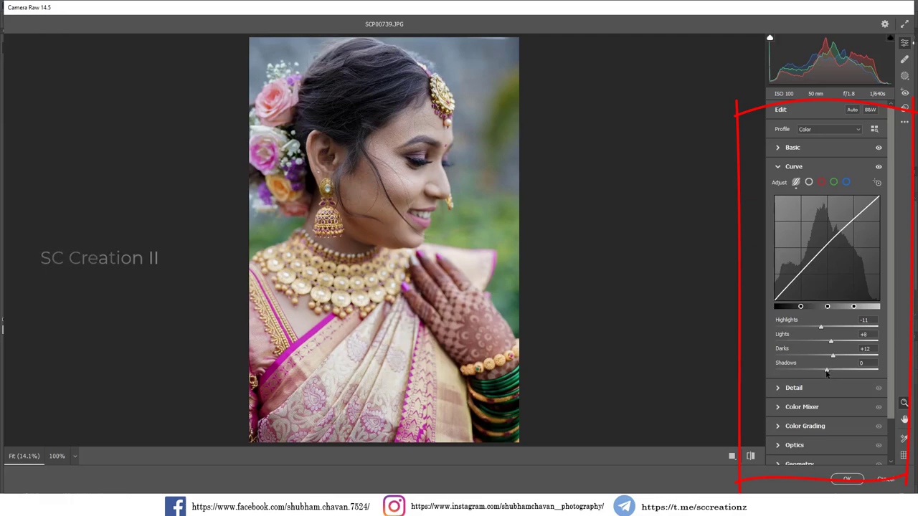
mouse_move(827, 372)
mouse_down()
mouse_move(814, 371)
mouse_move(846, 370)
mouse_move(822, 371)
mouse_up()
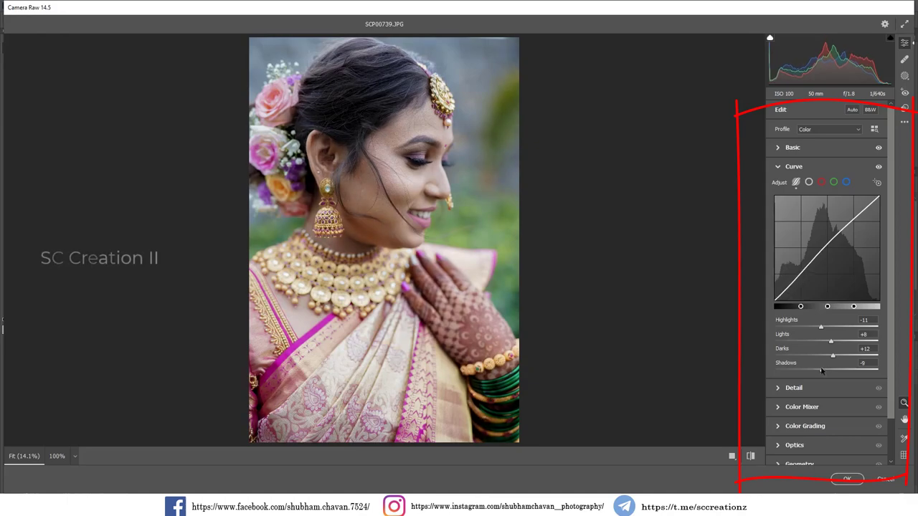
drag(822, 371, 819, 376)
drag(818, 375, 819, 375)
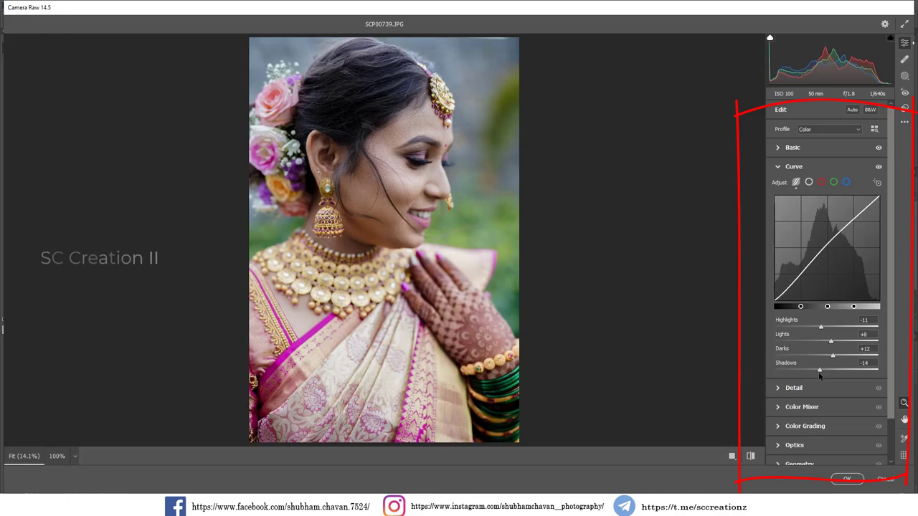
Step: Add three points on the point curve to gently lift the upper midtones
click(809, 183)
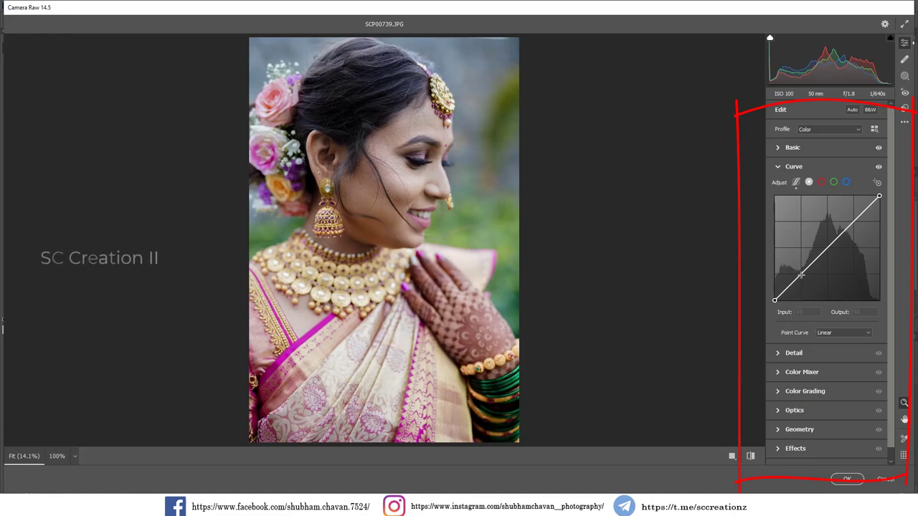
click(801, 275)
click(827, 250)
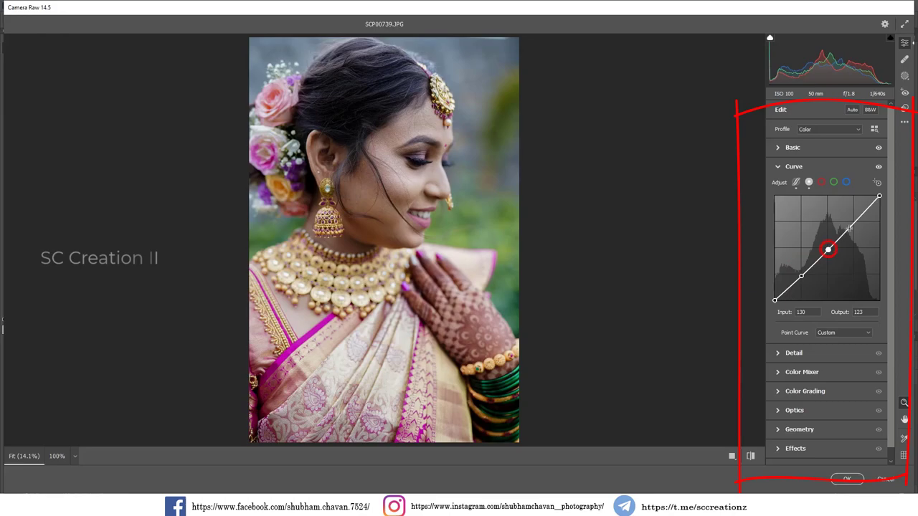
click(852, 224)
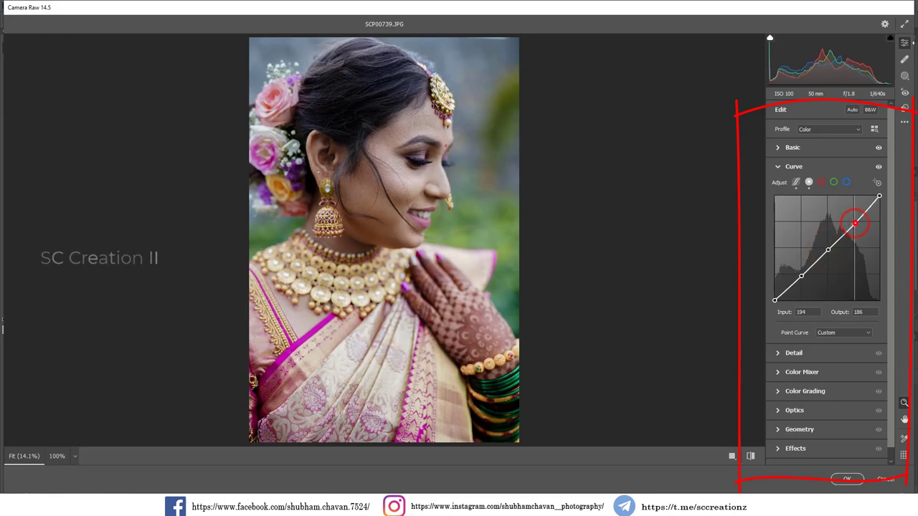
click(829, 249)
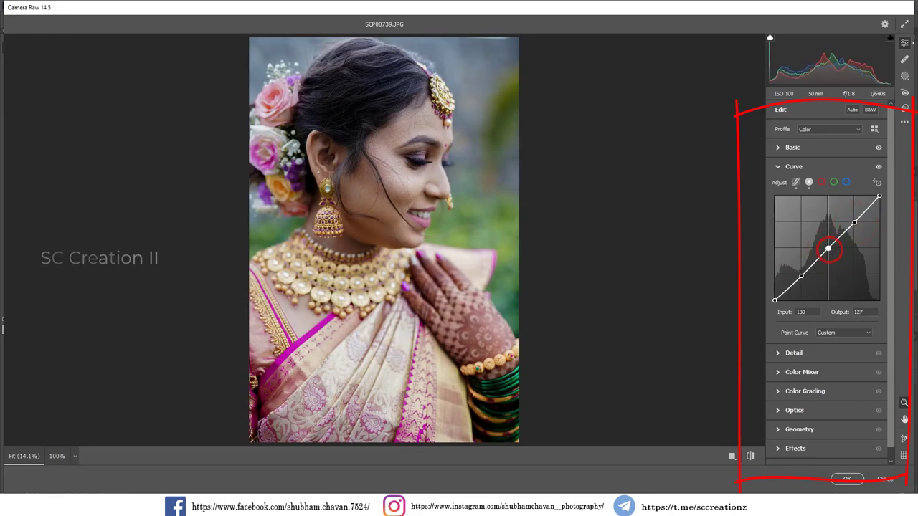
drag(802, 276, 799, 272)
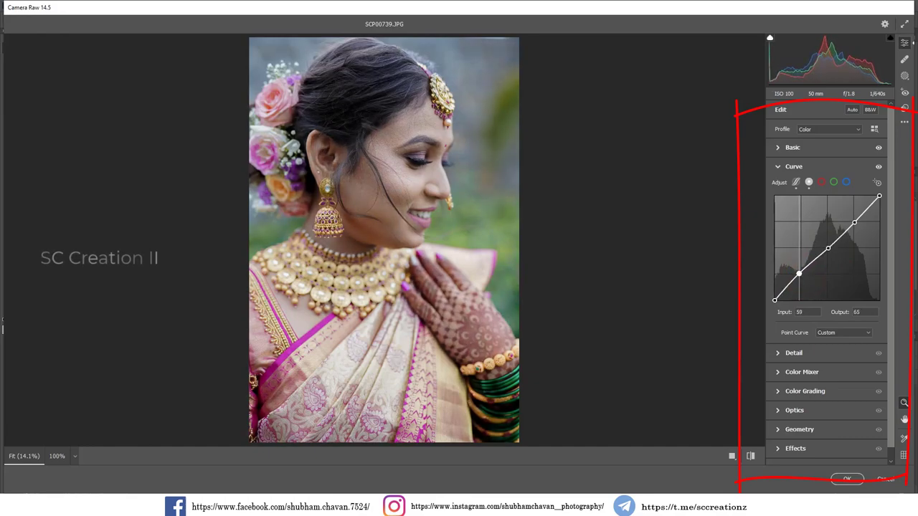
mouse_move(829, 249)
mouse_down()
mouse_move(850, 219)
mouse_move(857, 227)
mouse_move(852, 220)
mouse_up()
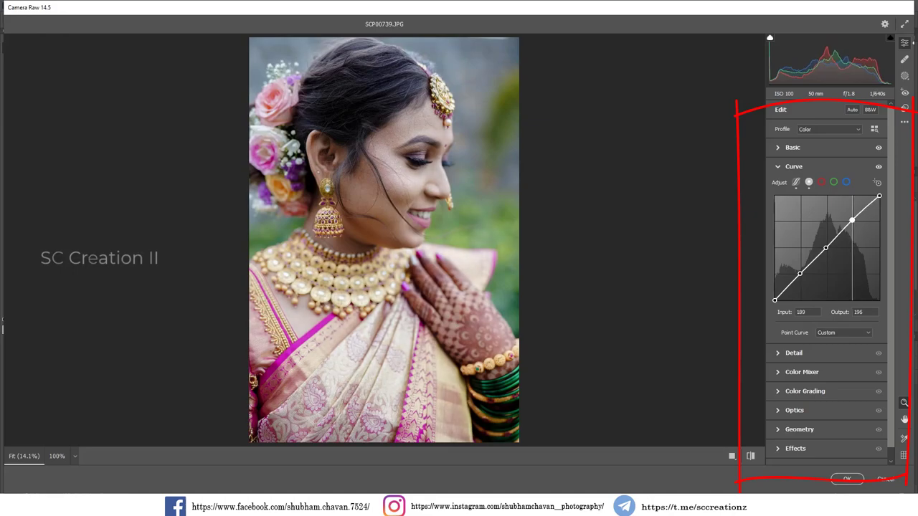
drag(853, 221, 853, 221)
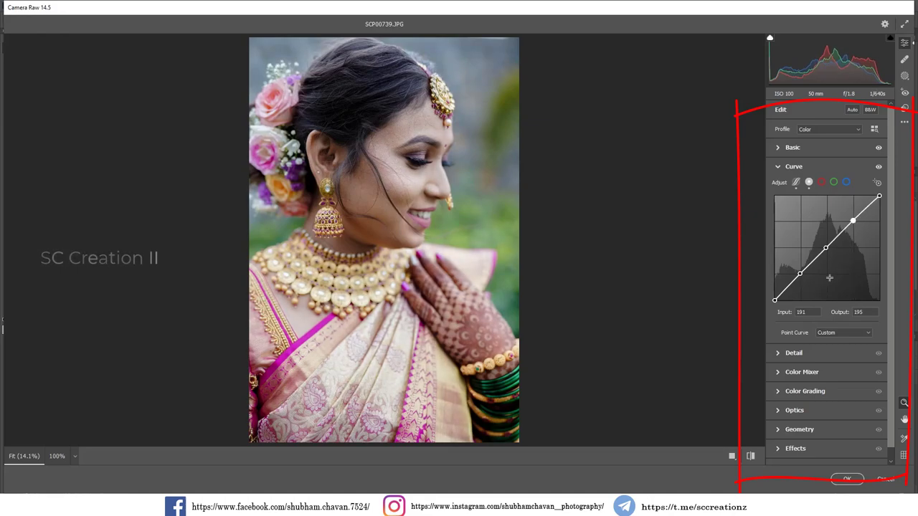
click(787, 166)
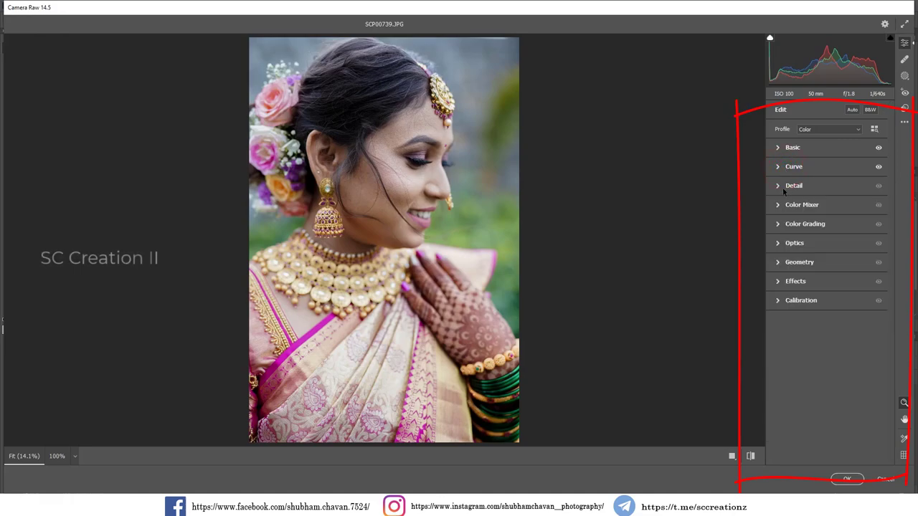
Step: In Detail, adjust sharpening and raise Color Noise Reduction to 13
click(783, 186)
drag(777, 209, 792, 211)
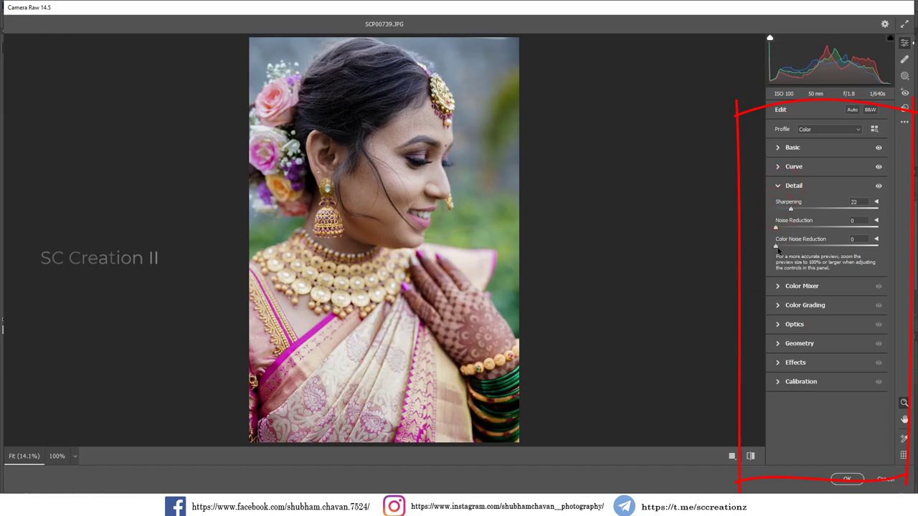
drag(776, 247, 796, 248)
click(784, 188)
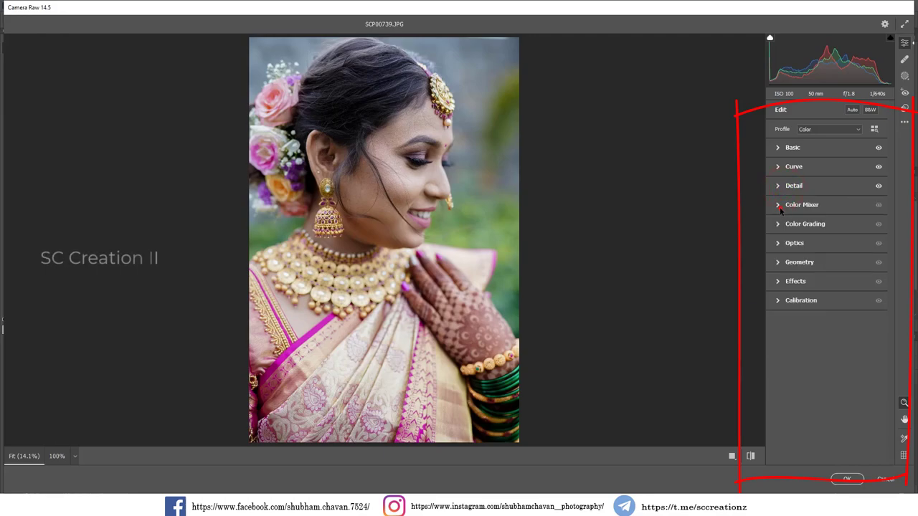
Step: In Color Mixer Hue, set Reds +5, Oranges -5, Yellows +18, Greens -41, and shift Aquas
click(780, 207)
click(781, 234)
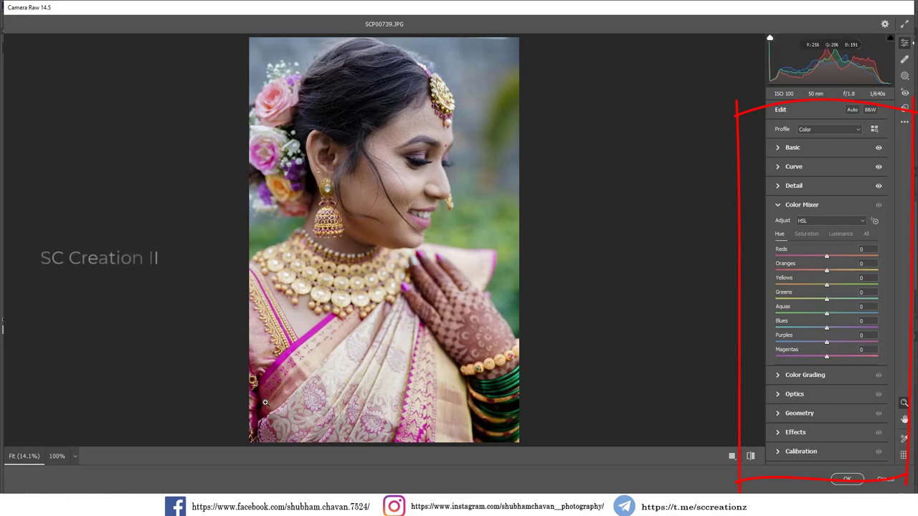
click(828, 258)
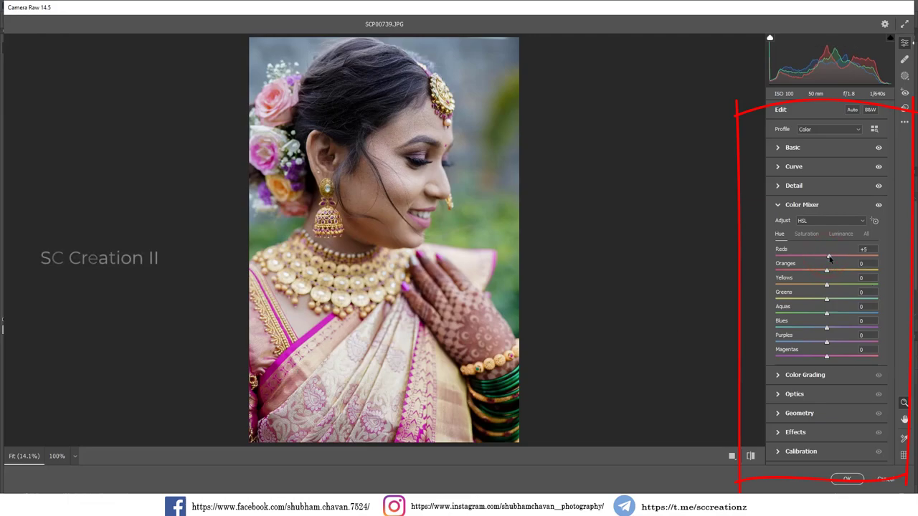
click(826, 272)
drag(830, 287, 838, 287)
drag(827, 301, 808, 303)
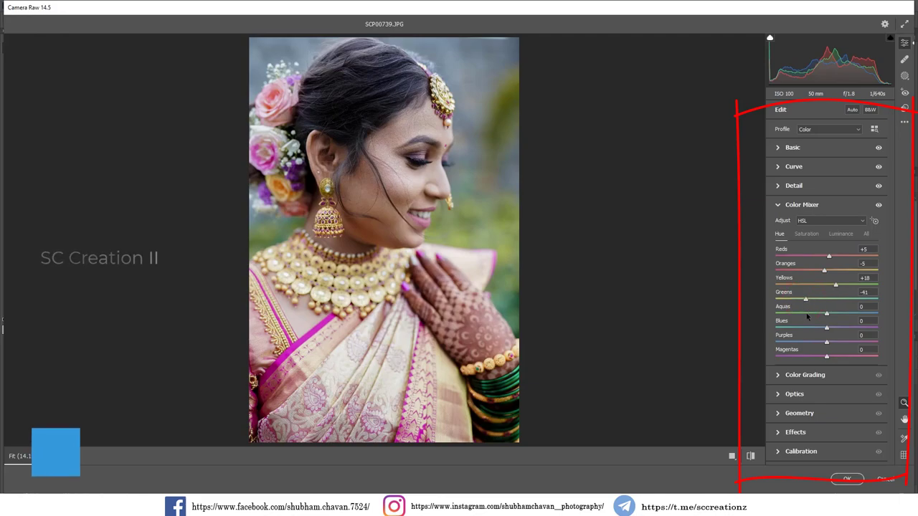
drag(826, 314, 847, 320)
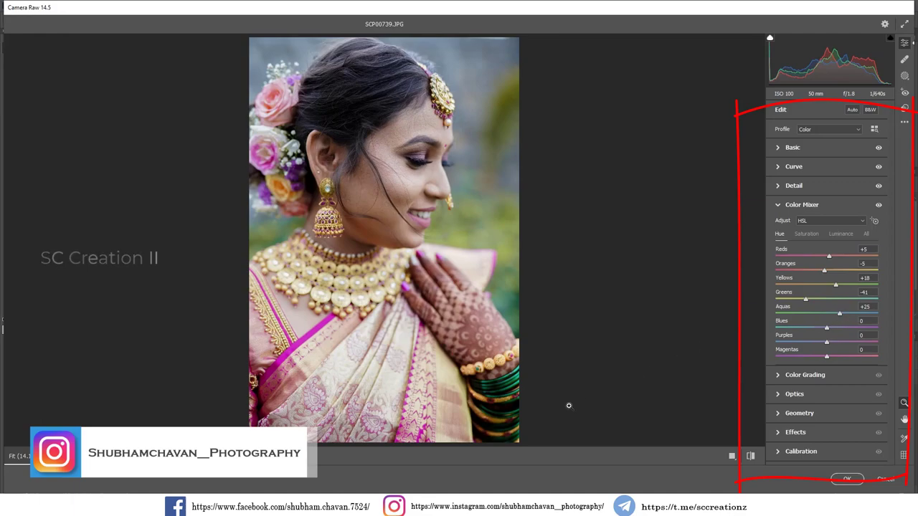
Step: Test the Aquas hue at its extremes while zoomed in, then settle it at +10
click(520, 314)
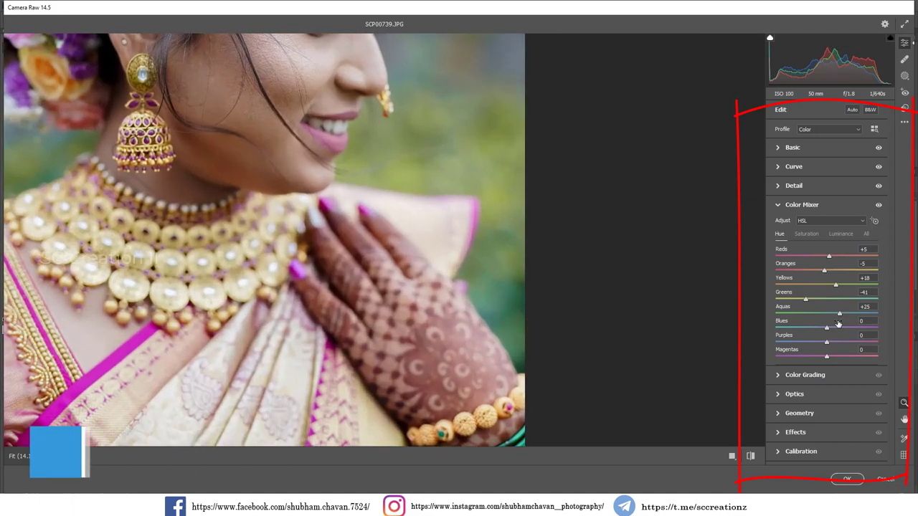
mouse_move(839, 316)
mouse_down()
mouse_move(741, 323)
mouse_move(781, 315)
mouse_up()
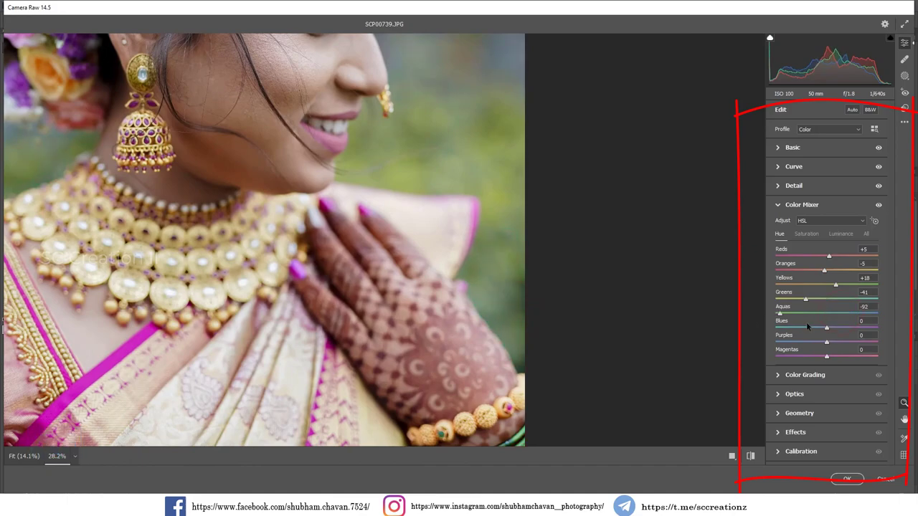
click(477, 312)
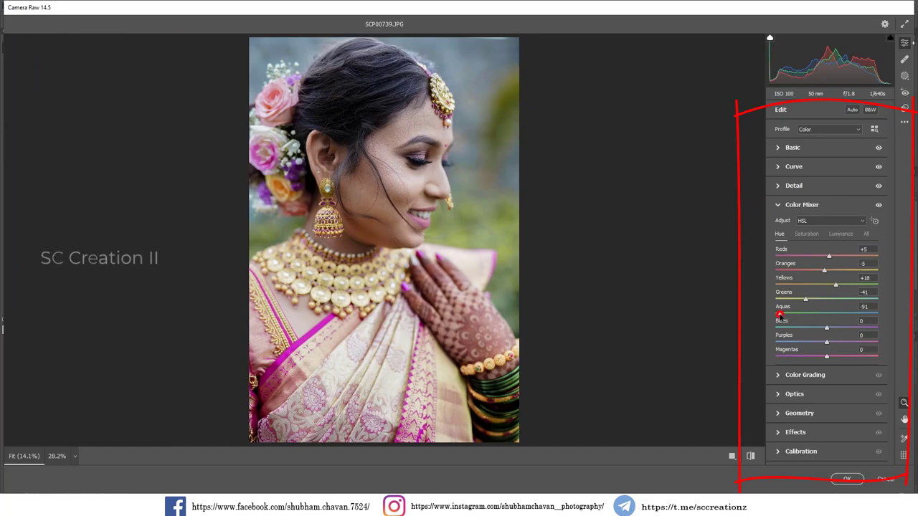
drag(780, 315, 774, 319)
drag(775, 317, 832, 317)
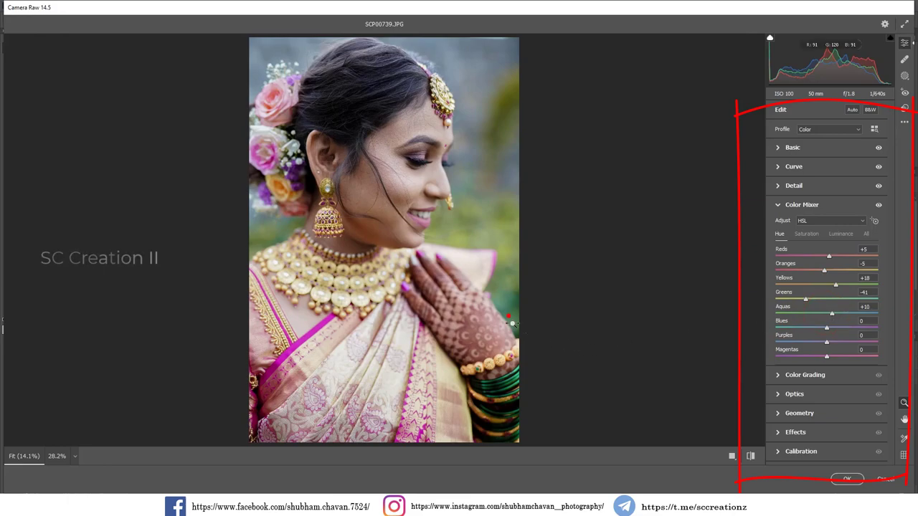
scroll(513, 327, up, 3)
Step: Lower HSL saturation: Oranges -5, Yellows -51, Greens -19, Aquas -19, Blues -17, Purples -19
click(809, 234)
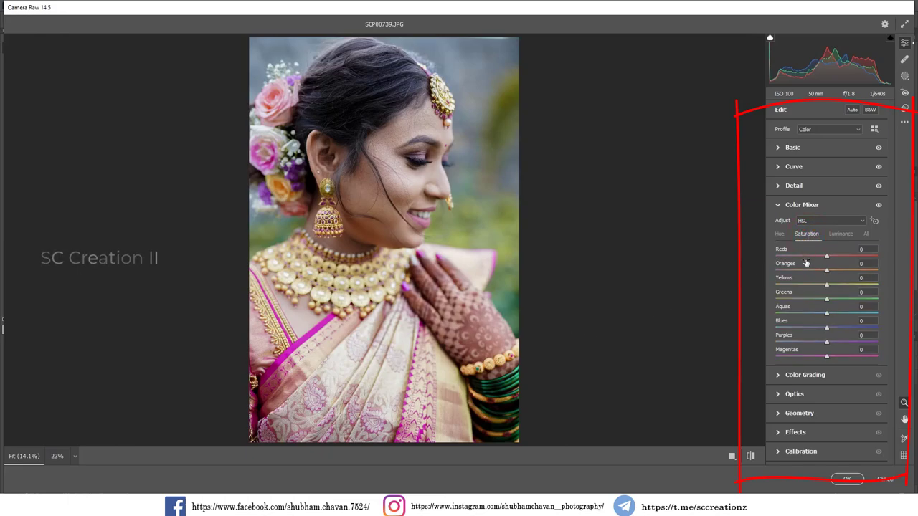
drag(825, 269, 824, 271)
drag(822, 285, 801, 287)
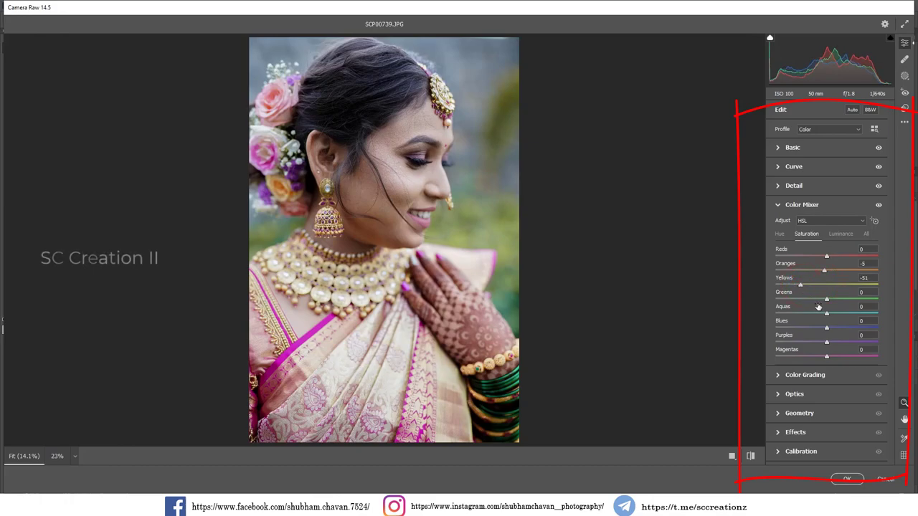
drag(826, 300, 816, 302)
drag(826, 316, 819, 316)
drag(827, 327, 821, 328)
mouse_move(826, 343)
mouse_down()
mouse_move(841, 343)
mouse_move(816, 342)
mouse_up()
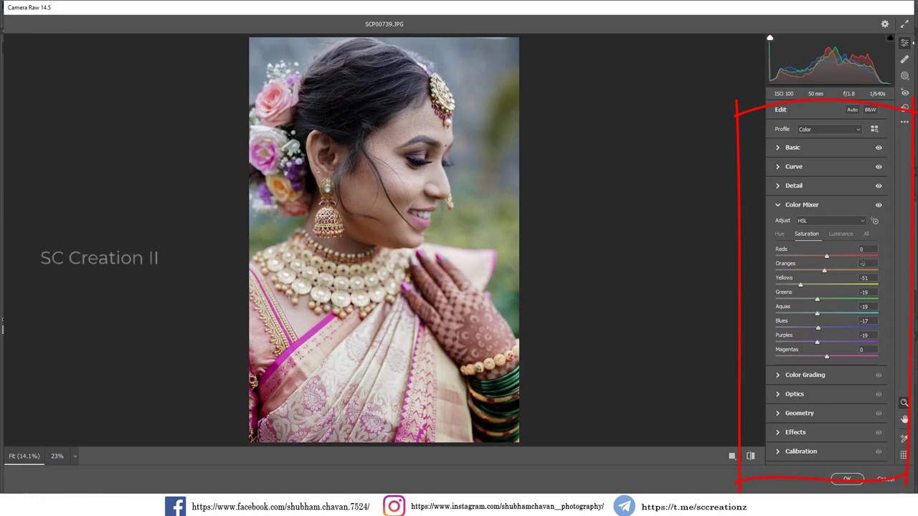
Step: Raise HSL luminance: Reds +11, Oranges +7, Yellows +20, Greens +14, Aquas +29, Blues +21
click(841, 234)
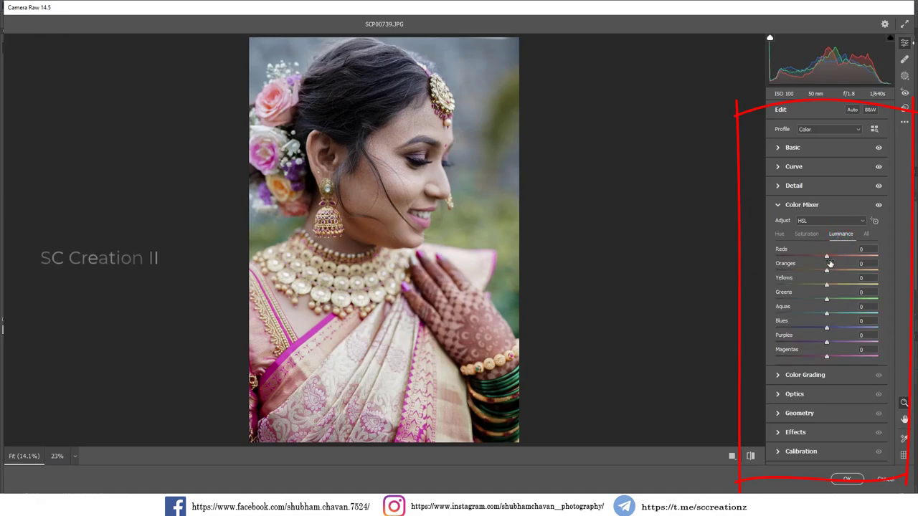
click(828, 257)
drag(828, 259, 835, 259)
drag(828, 271, 847, 287)
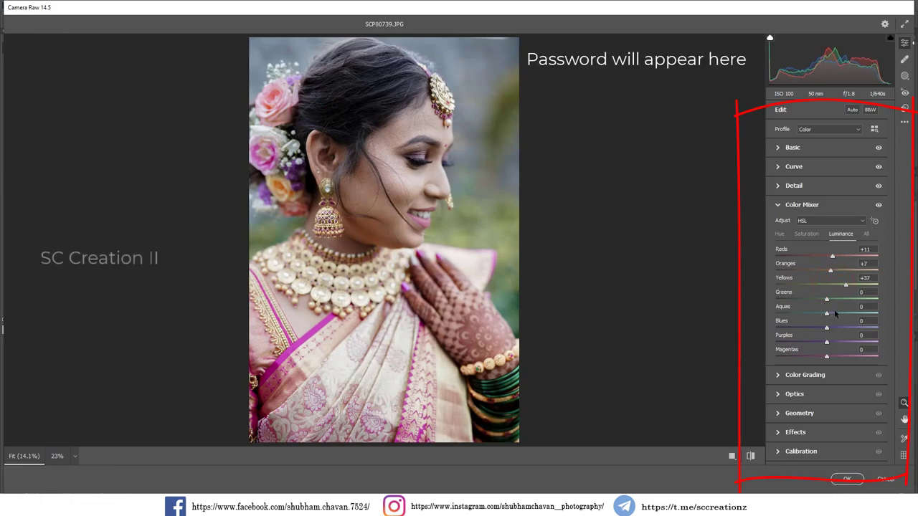
drag(827, 299, 839, 304)
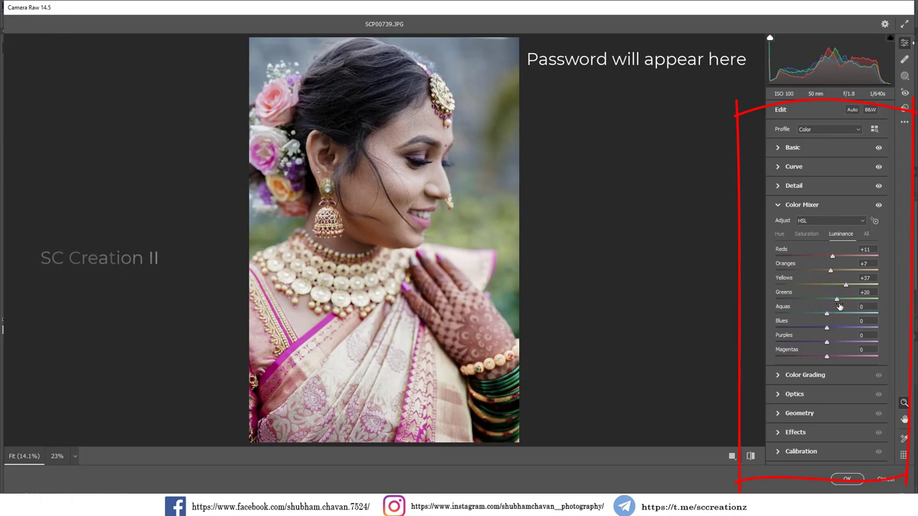
mouse_move(827, 315)
mouse_down()
mouse_move(844, 317)
mouse_move(847, 329)
mouse_up()
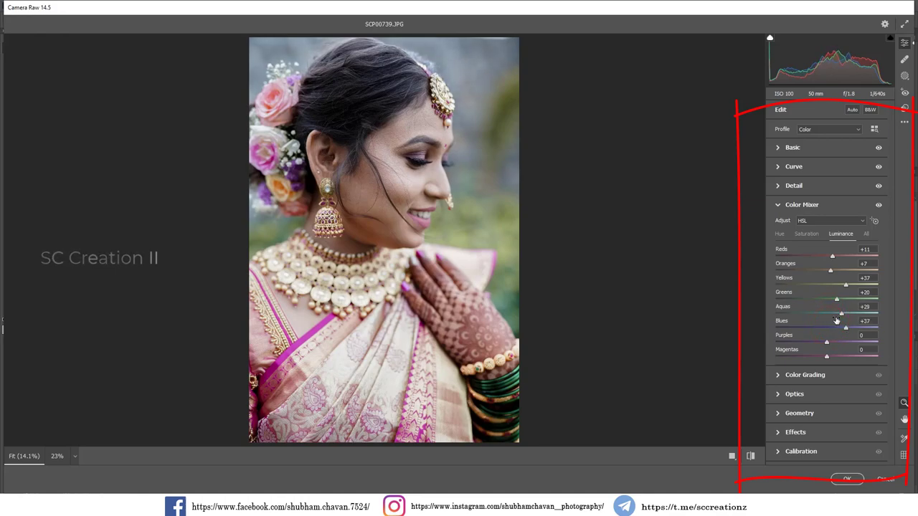
mouse_move(828, 328)
mouse_down()
mouse_move(807, 329)
mouse_move(837, 329)
mouse_up()
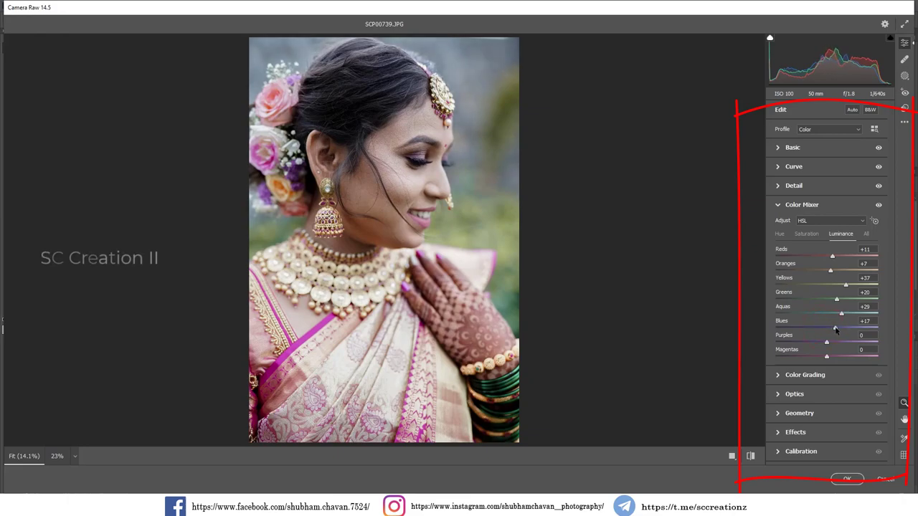
drag(845, 286, 833, 300)
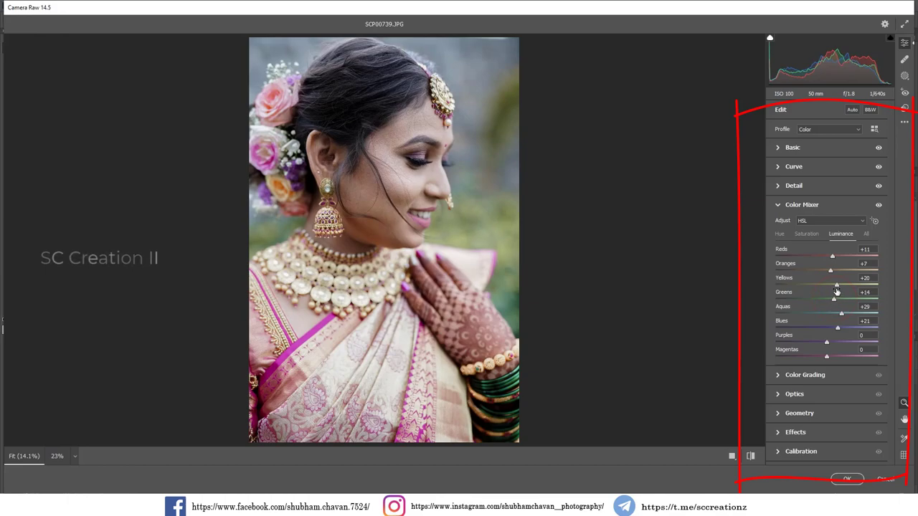
Step: Recalibrate primaries: Red Hue +31, Green Hue +18 and Saturation -18, Blue Saturation -2
click(801, 452)
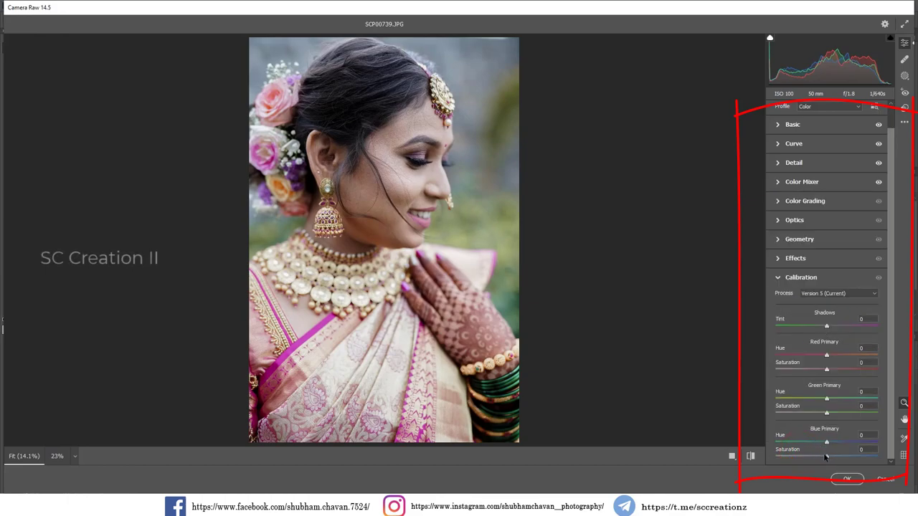
drag(825, 458, 827, 445)
drag(825, 416, 836, 400)
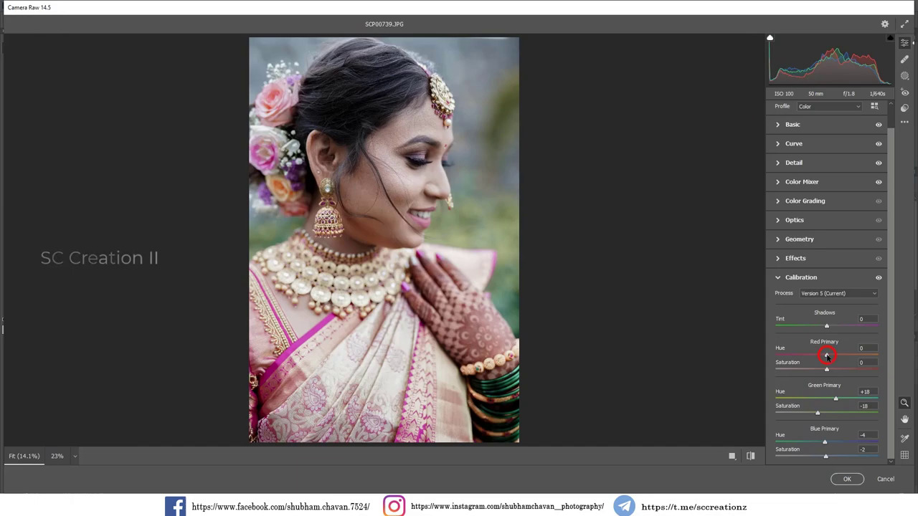
drag(827, 356, 839, 357)
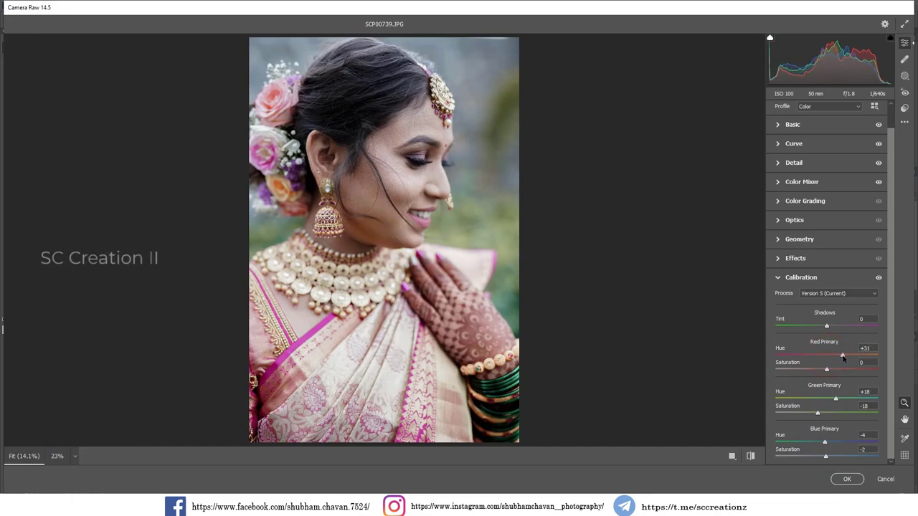
Step: Boost HSL saturation to Reds +22, Greens +15, Purples +15, and show before/after side by side
click(791, 183)
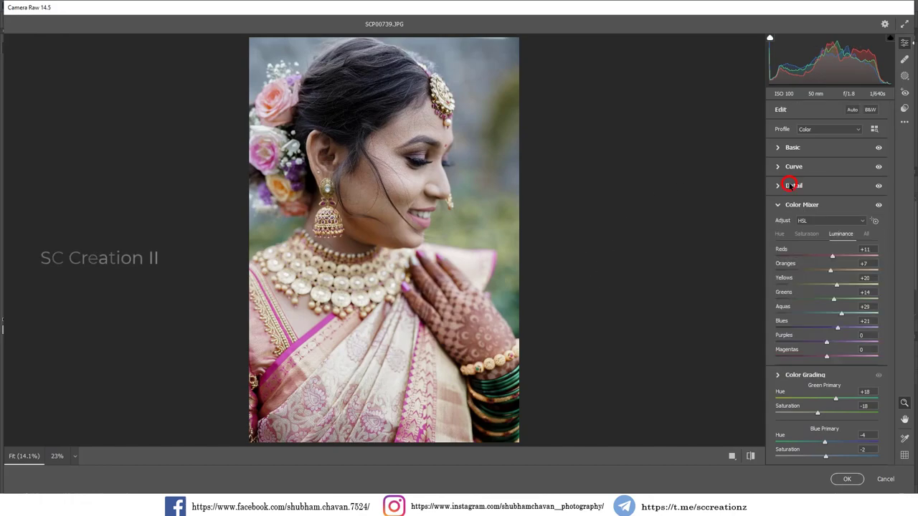
click(809, 234)
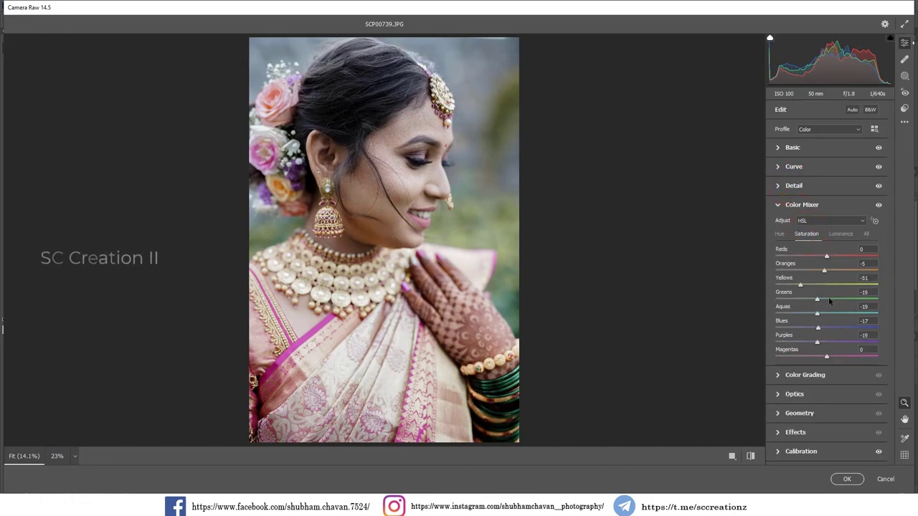
drag(829, 300, 812, 286)
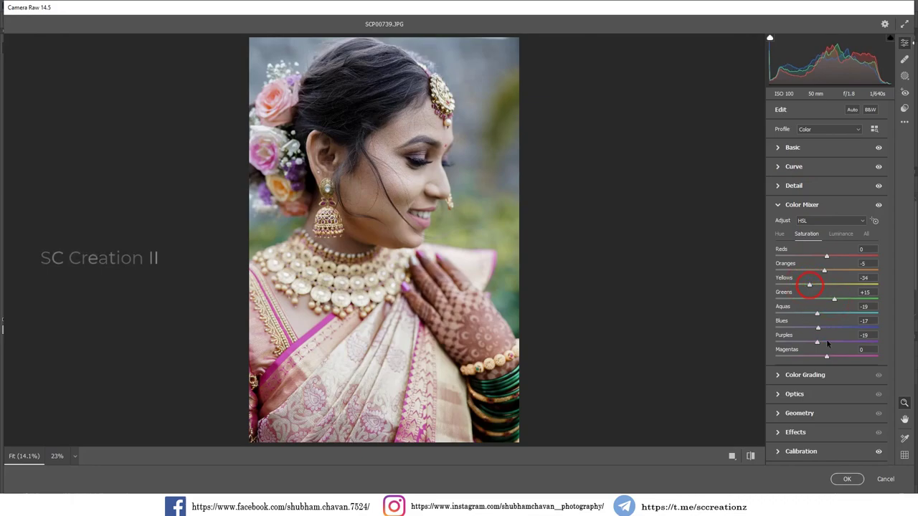
drag(823, 345, 834, 347)
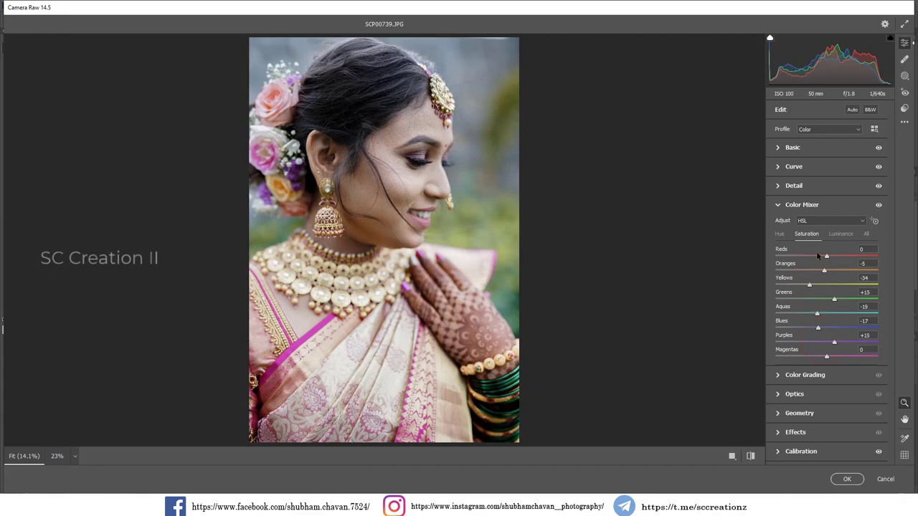
drag(827, 258, 846, 257)
click(733, 456)
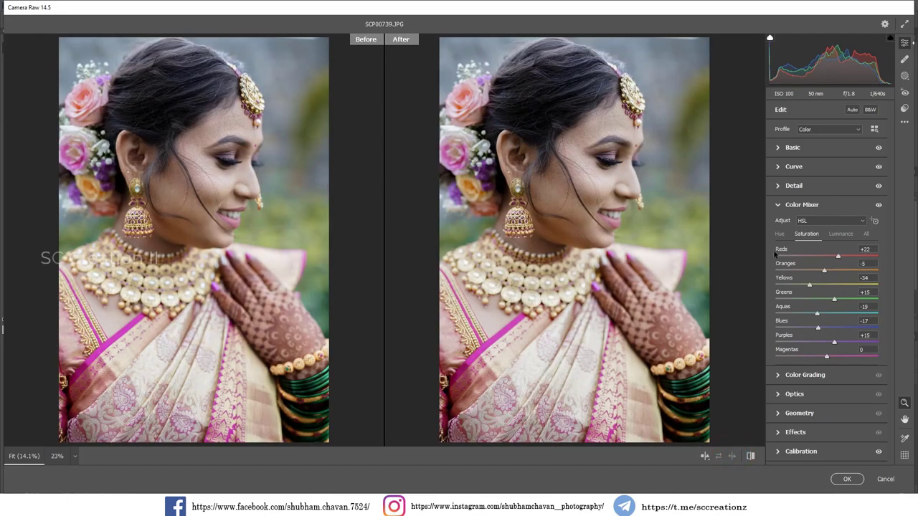
Step: Save the Camera Raw settings to the Desktop as 'sapana' and apply the grade to Layer 0 copy
click(905, 125)
click(811, 244)
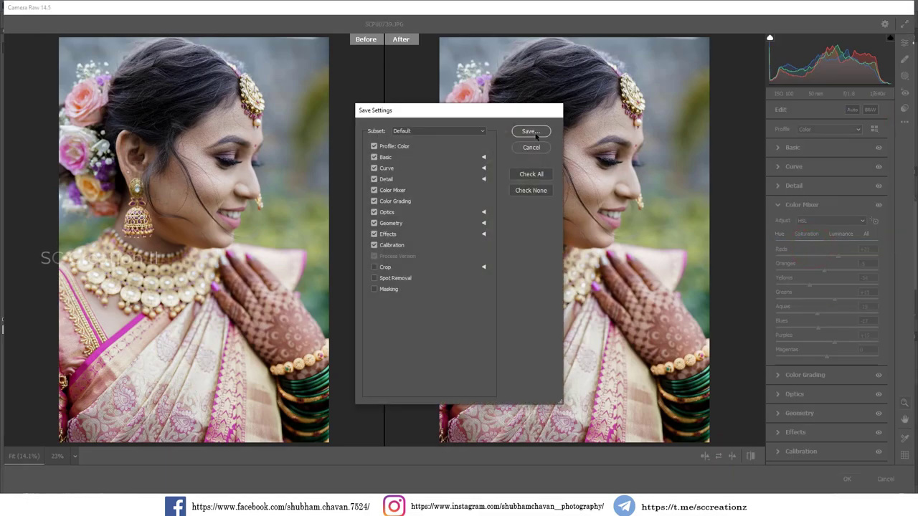
click(531, 131)
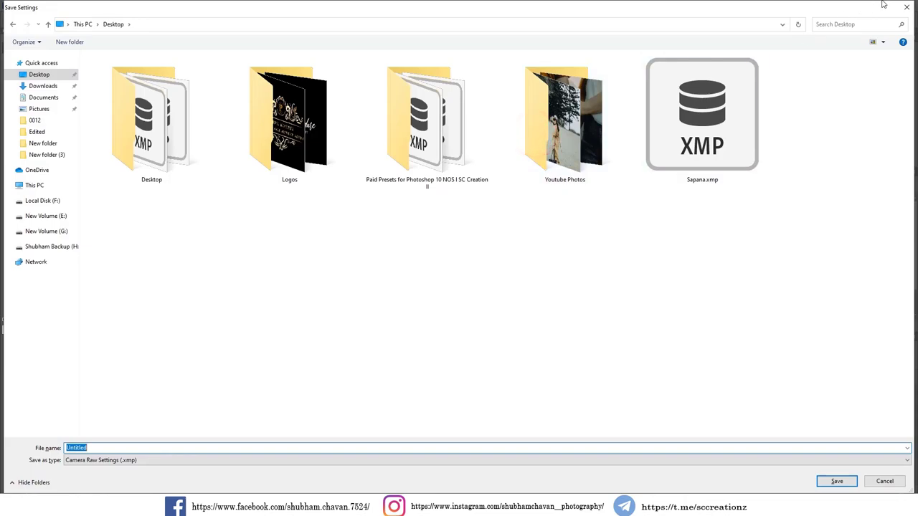
text(s)
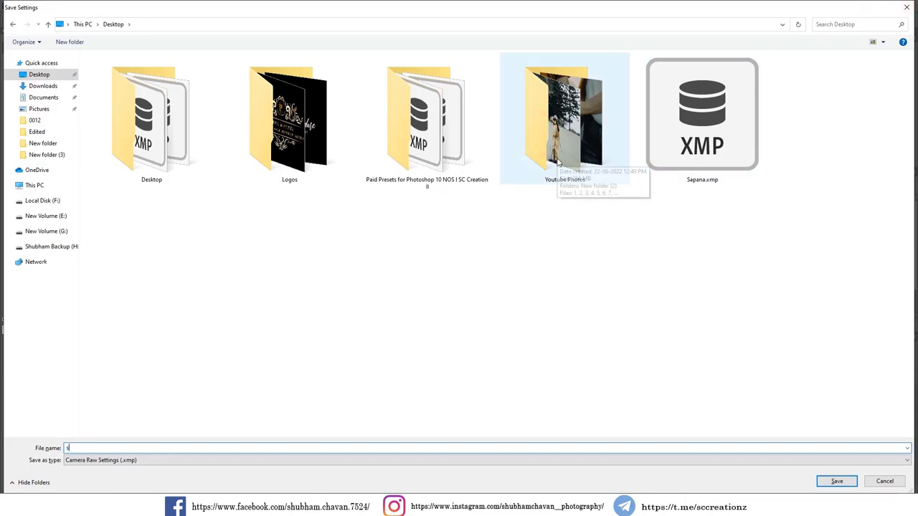
text(apana 1)
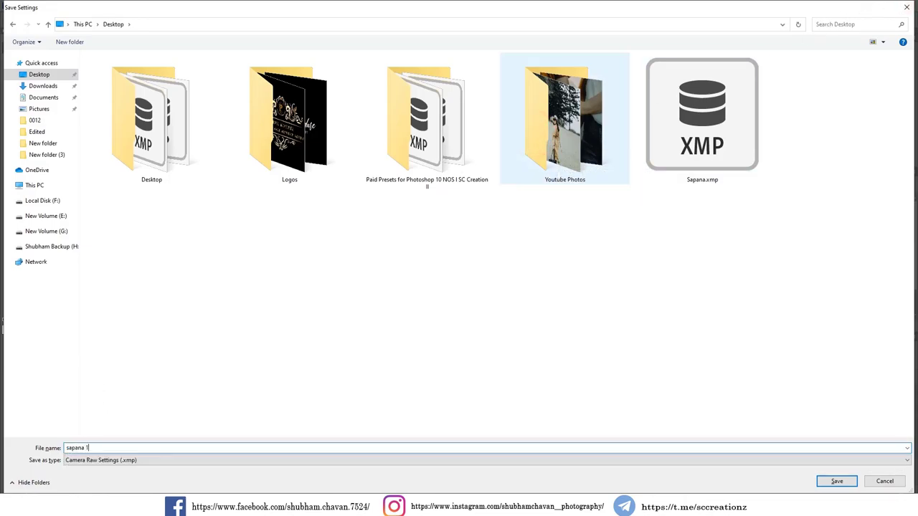
key(Return)
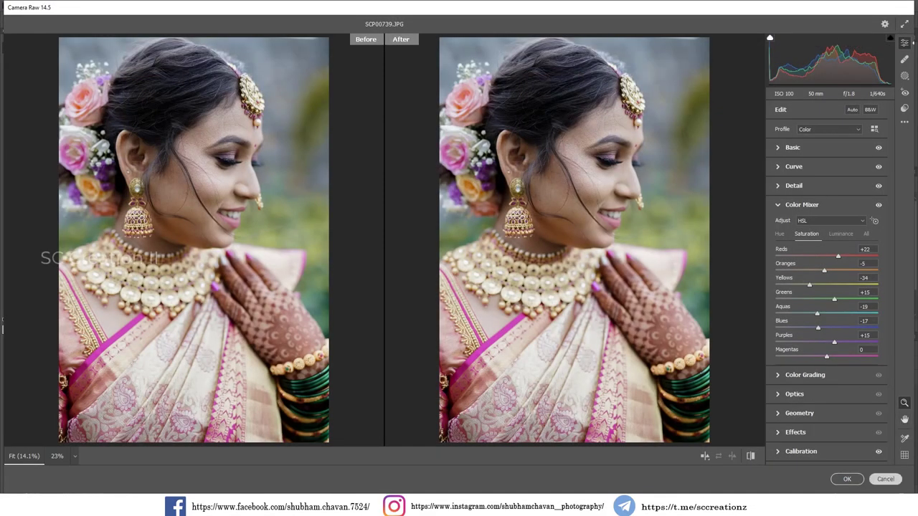
click(847, 481)
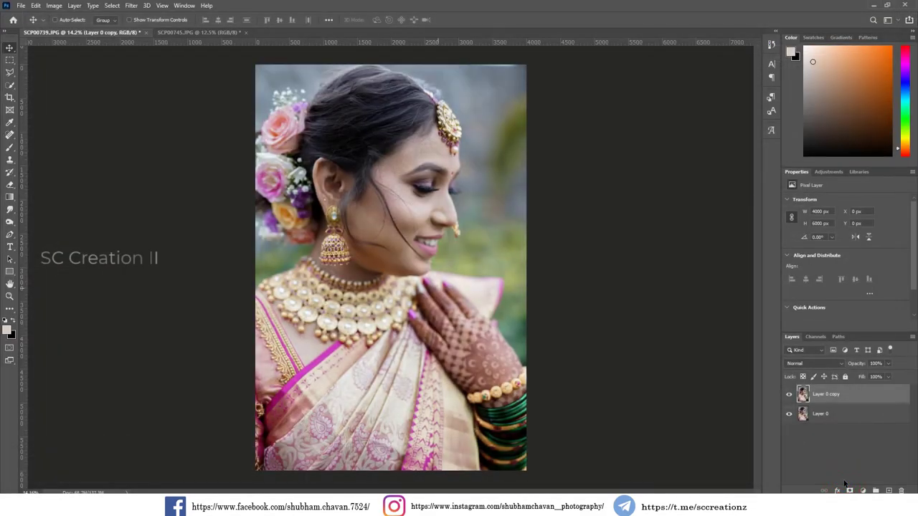
Step: Toggle the graded copy's visibility to compare it with the original
click(789, 398)
click(790, 398)
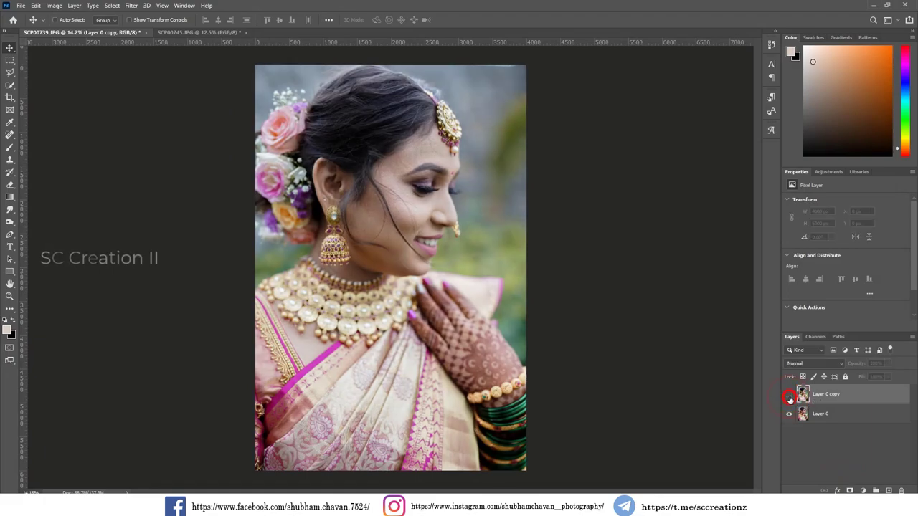
click(790, 398)
click(790, 398)
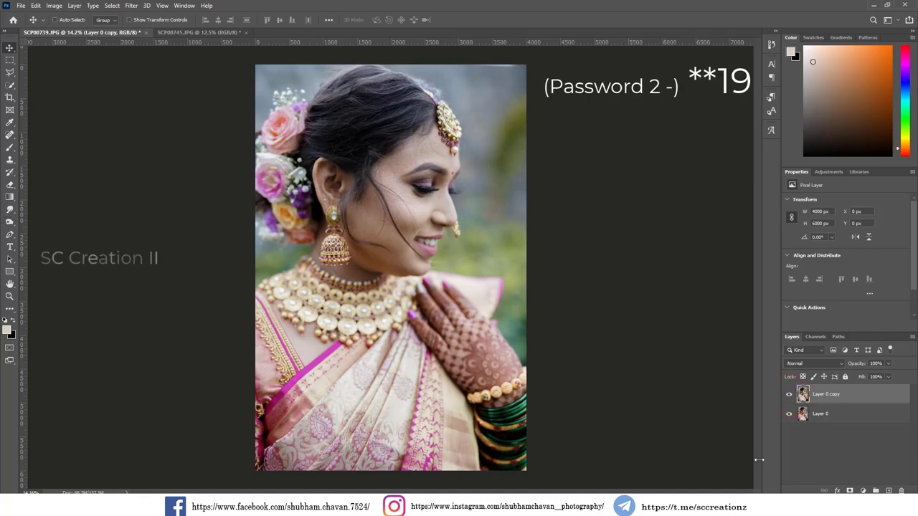
click(10, 197)
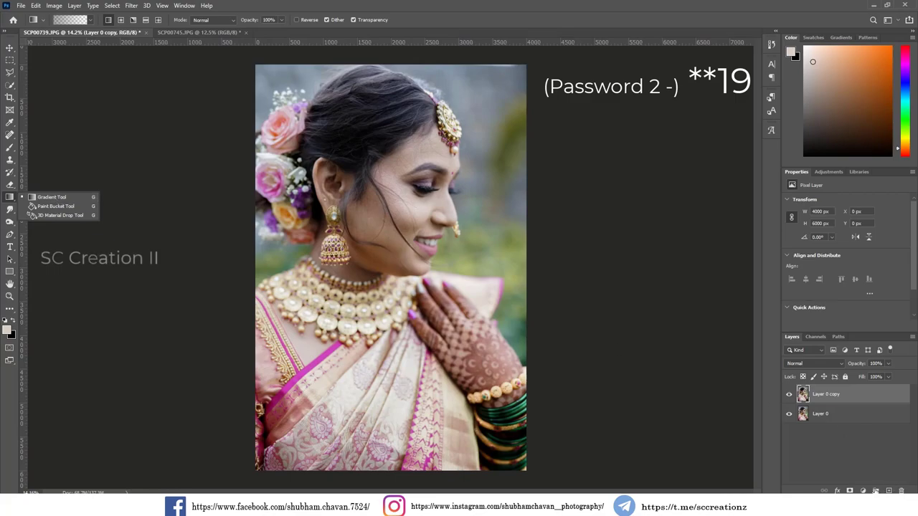
click(566, 4)
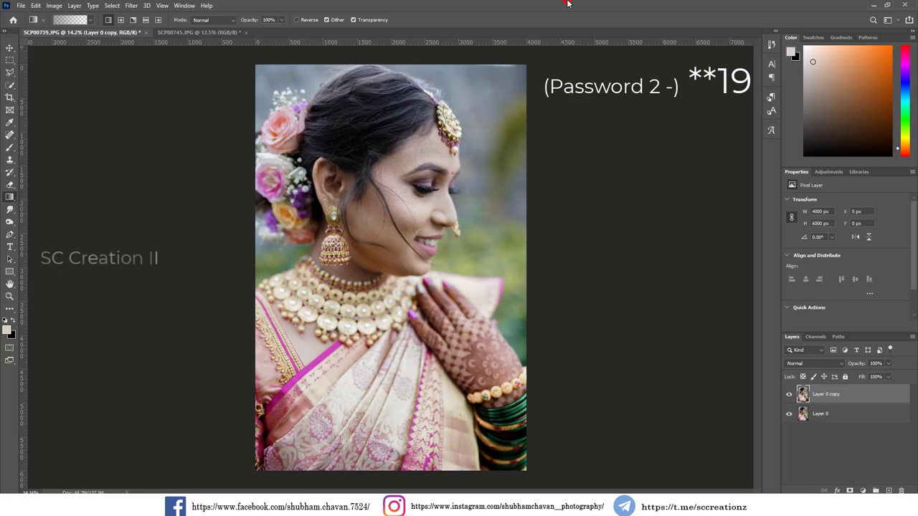
Step: Zoom in and sample a pale cream foreground colour from the saree, then zoom back out
scroll(358, 446, up, 2)
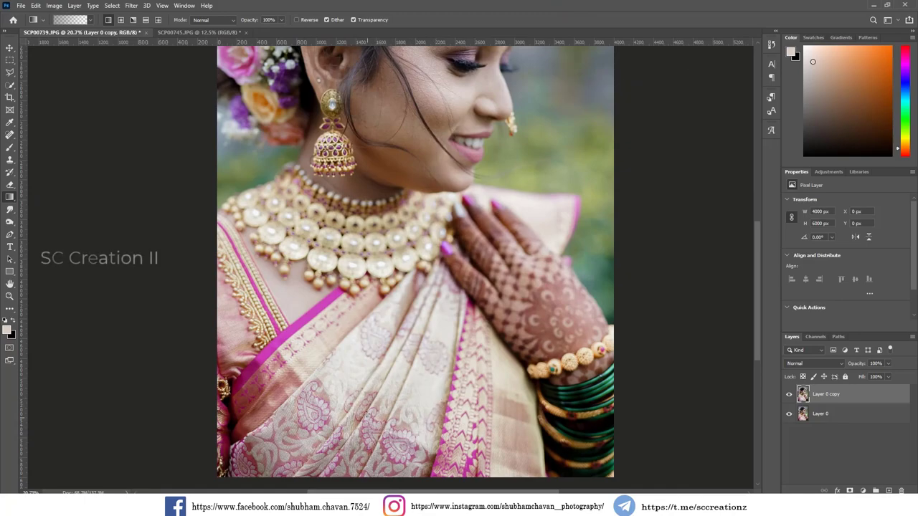
scroll(382, 398, up, 1)
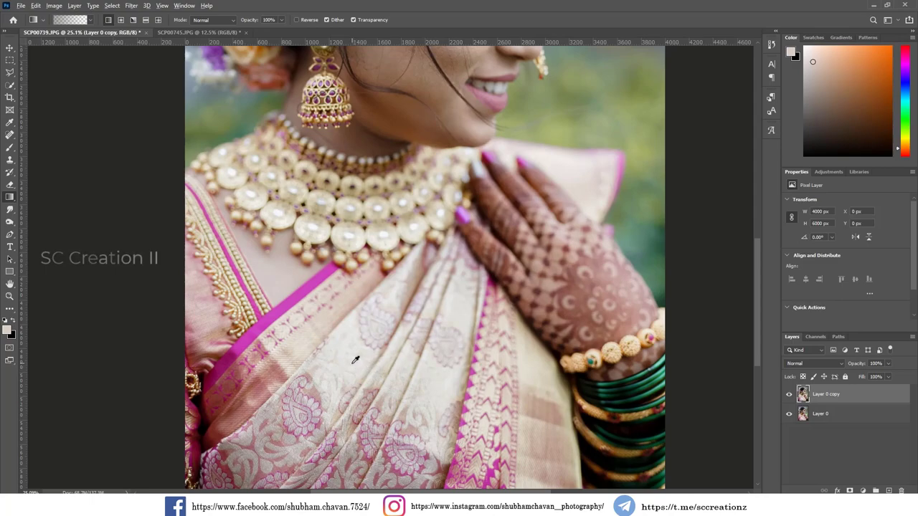
drag(354, 360, 352, 358)
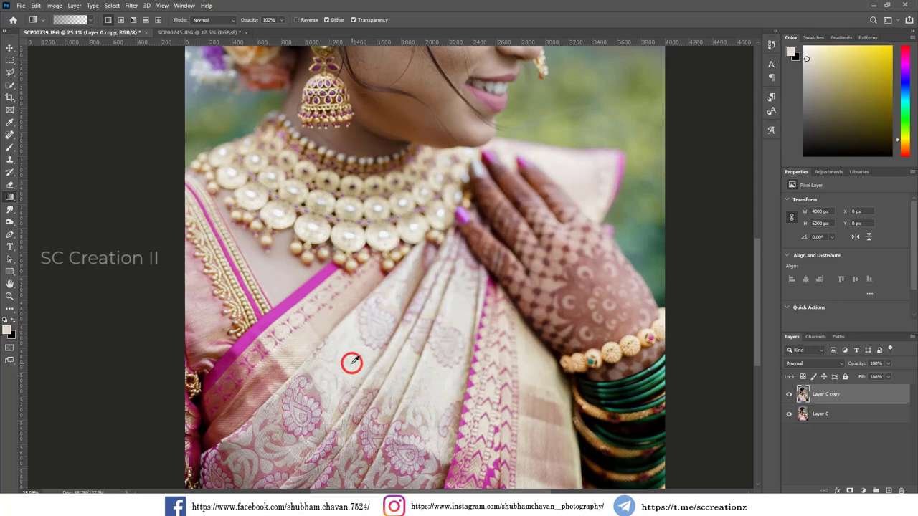
click(351, 359)
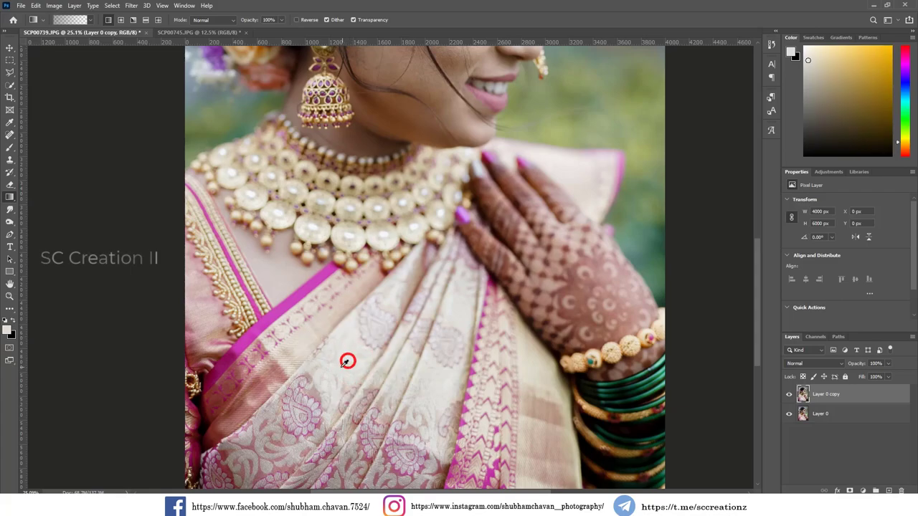
click(313, 369)
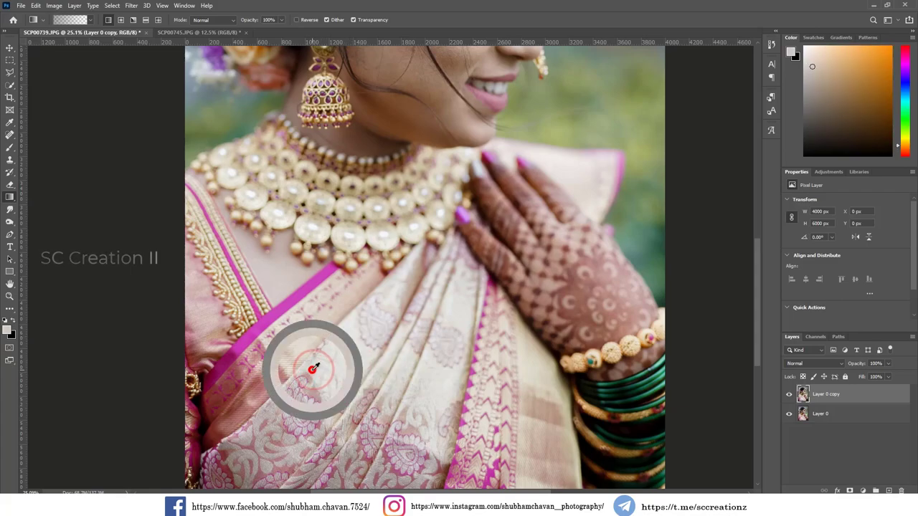
click(313, 368)
scroll(313, 369, down, 1)
scroll(314, 368, down, 1)
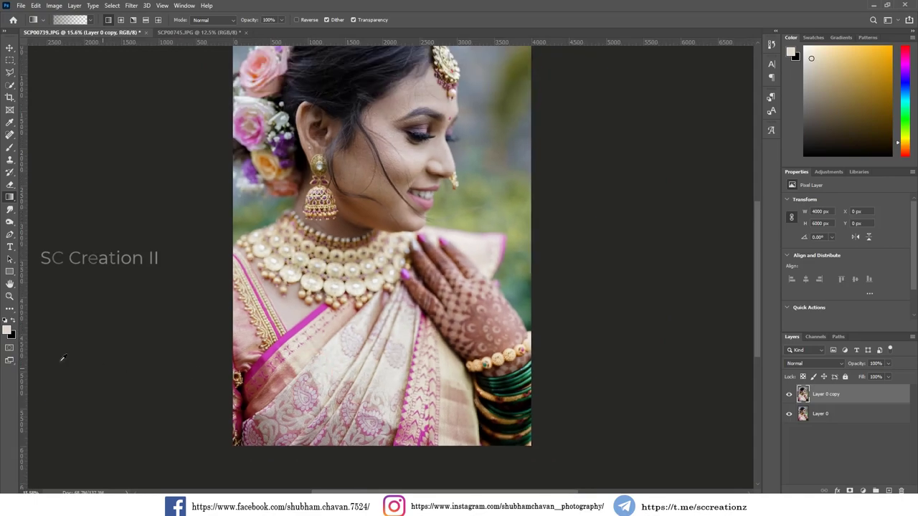
scroll(409, 358, down, 1)
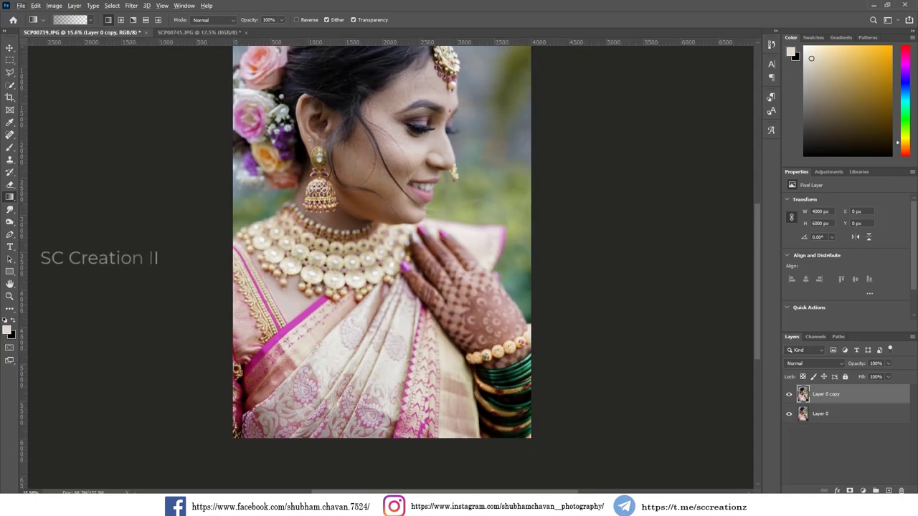
Step: Add a cream Gradient Fill layer, positioned below the face with reduced scale
click(863, 491)
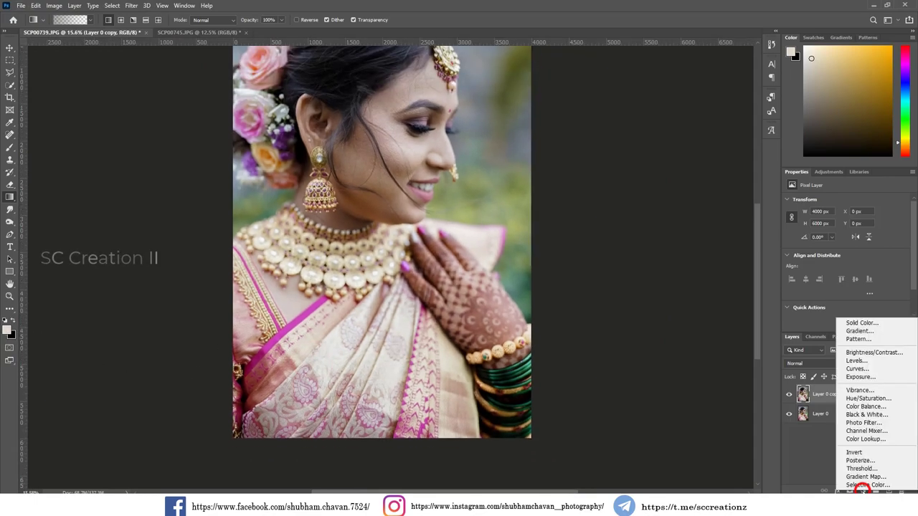
click(868, 331)
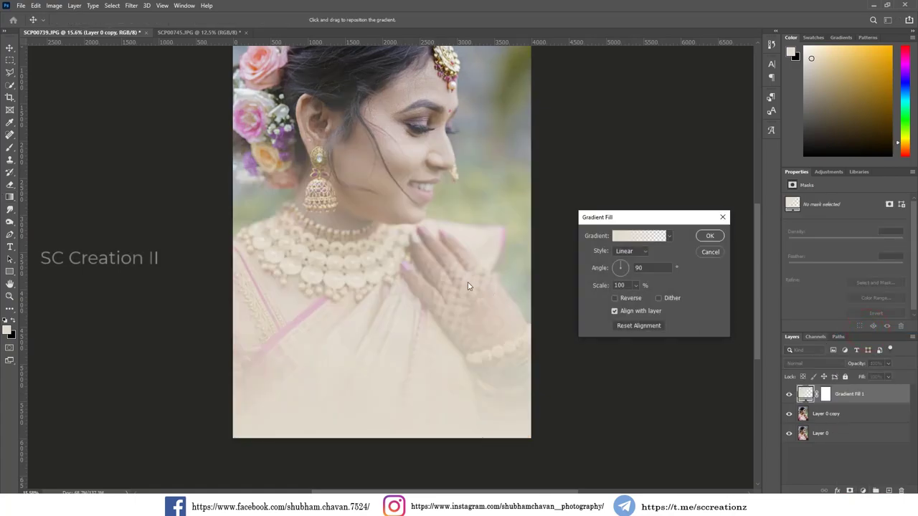
scroll(405, 297, down, 1)
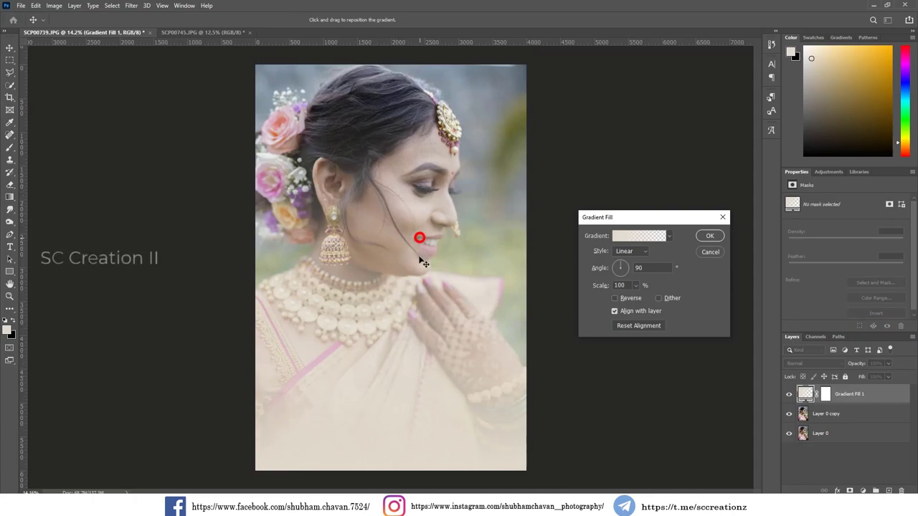
drag(419, 249, 418, 384)
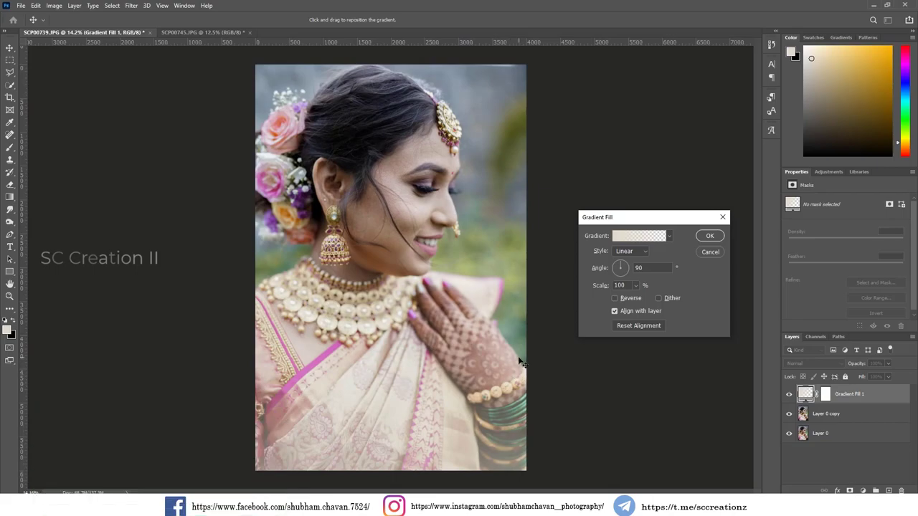
click(417, 355)
click(636, 285)
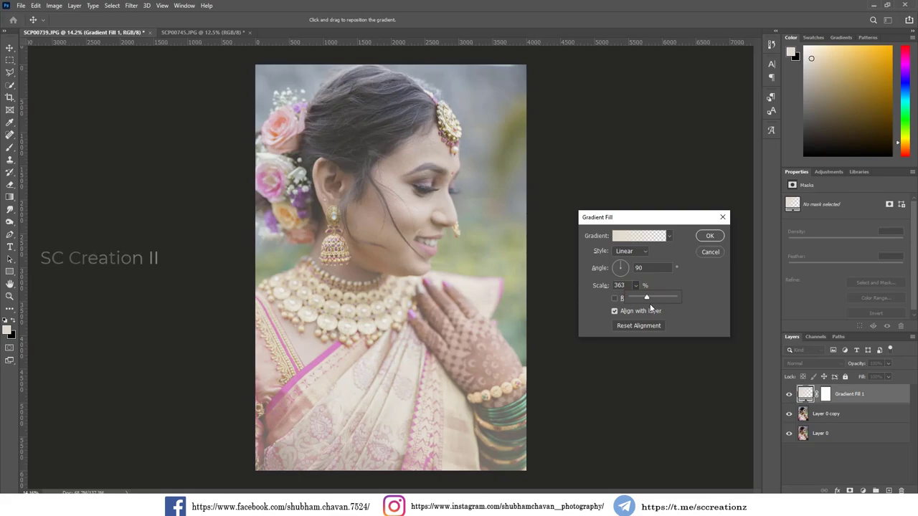
drag(642, 301, 637, 303)
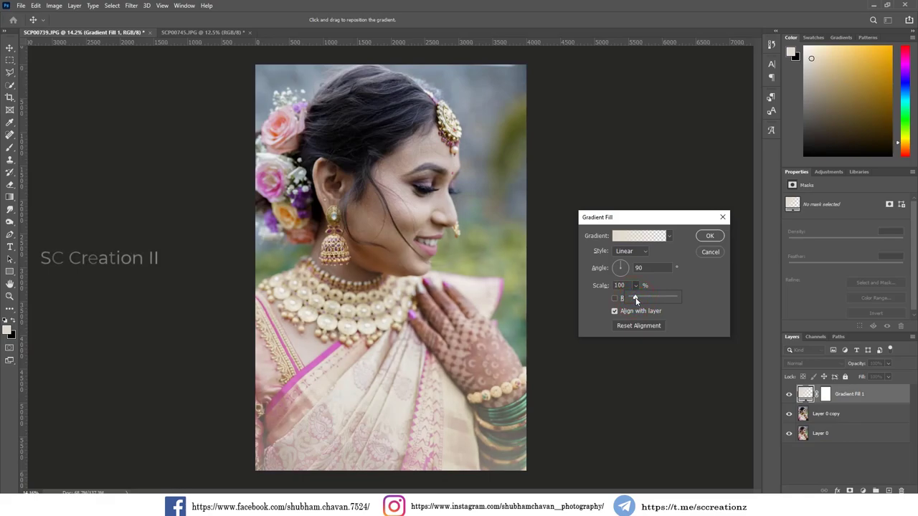
click(474, 313)
click(467, 324)
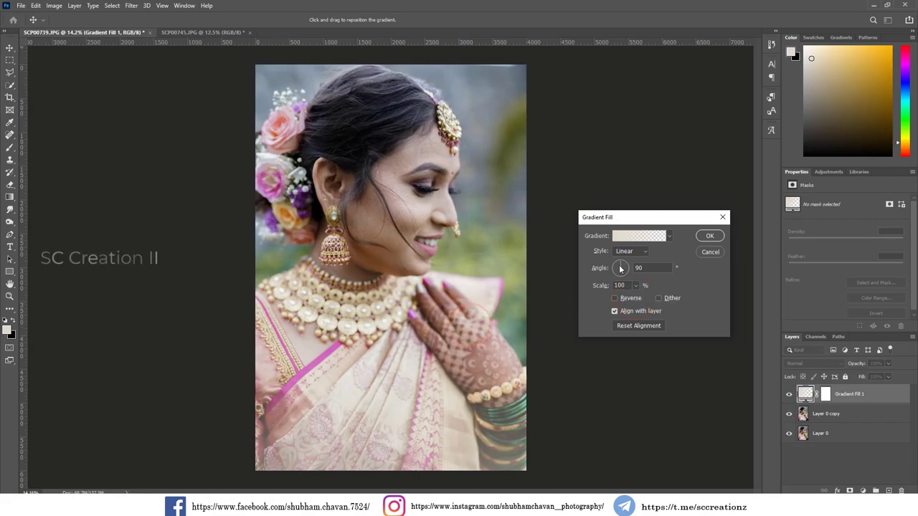
click(711, 236)
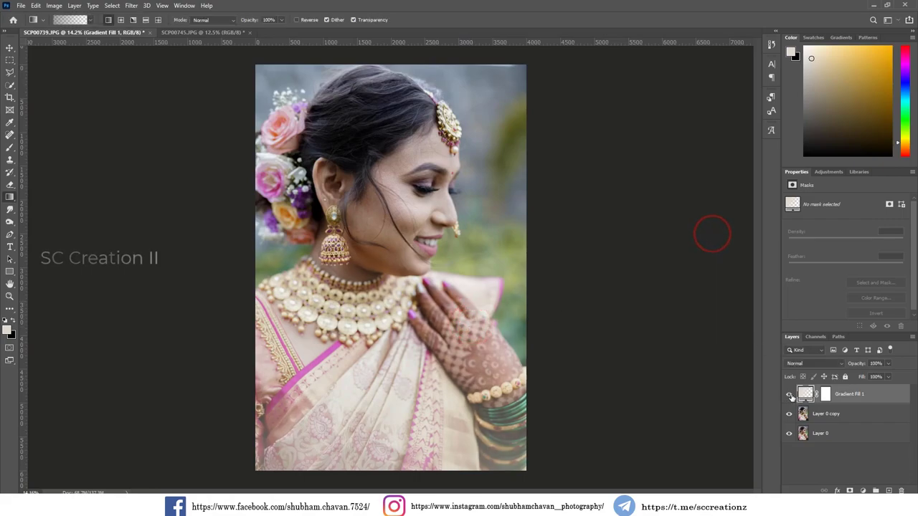
Step: Toggle Gradient Fill 1 to compare the haze, then make white the foreground colour
click(789, 394)
scroll(430, 269, up, 1)
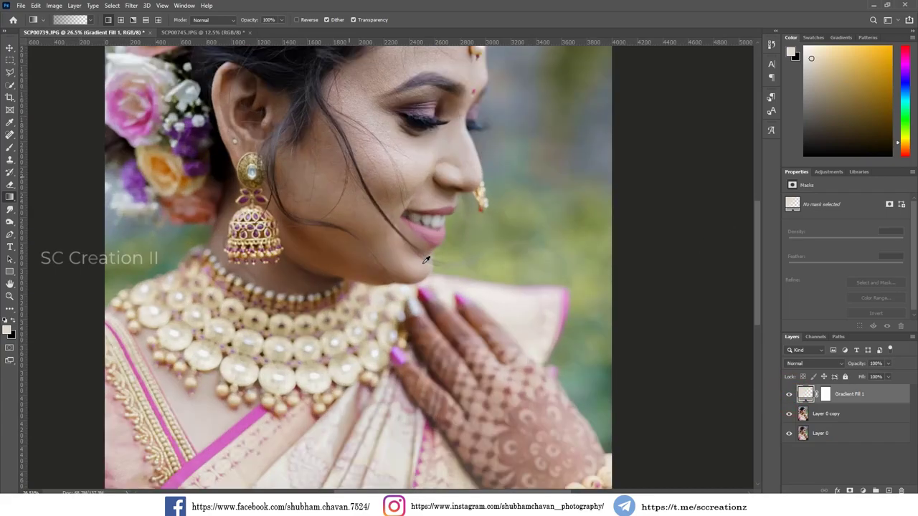
scroll(430, 269, up, 1)
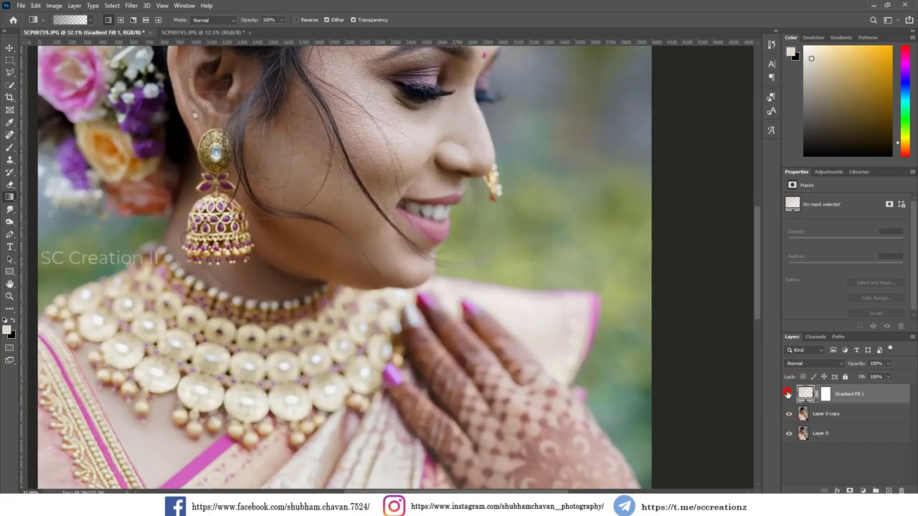
click(789, 394)
scroll(518, 318, down, 2)
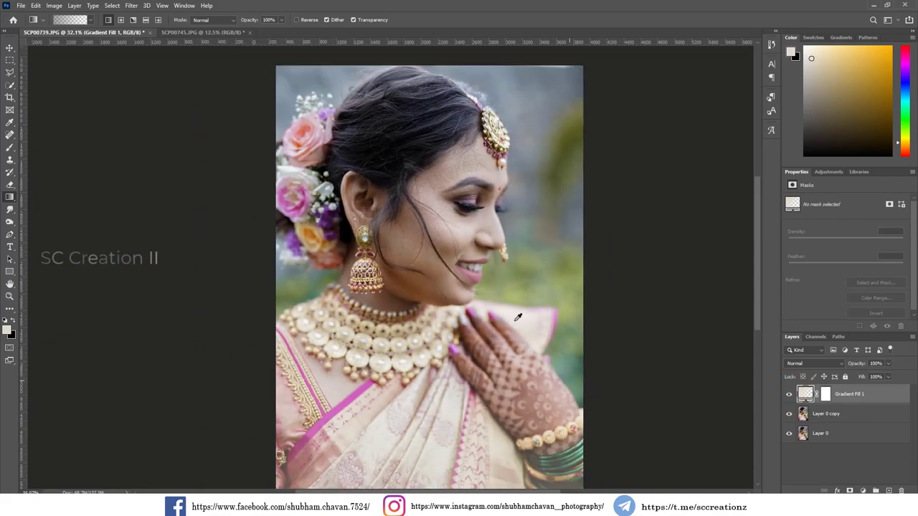
scroll(518, 318, down, 1)
scroll(518, 318, down, 1)
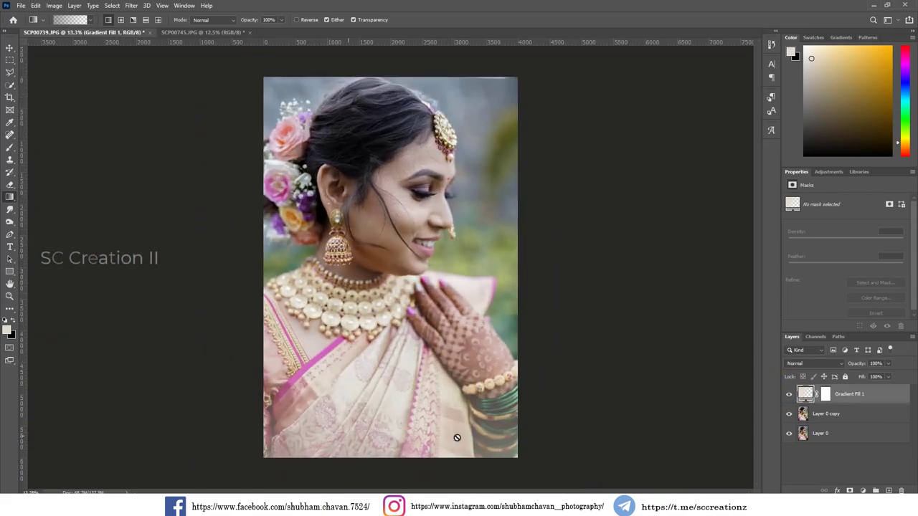
click(5, 320)
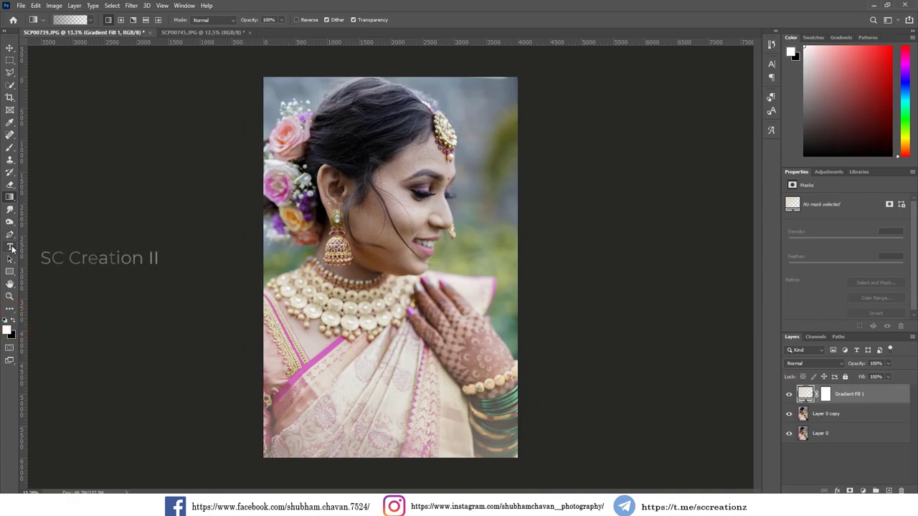
Step: Type 'SAPANA' in white near the bottom of the portrait
click(11, 248)
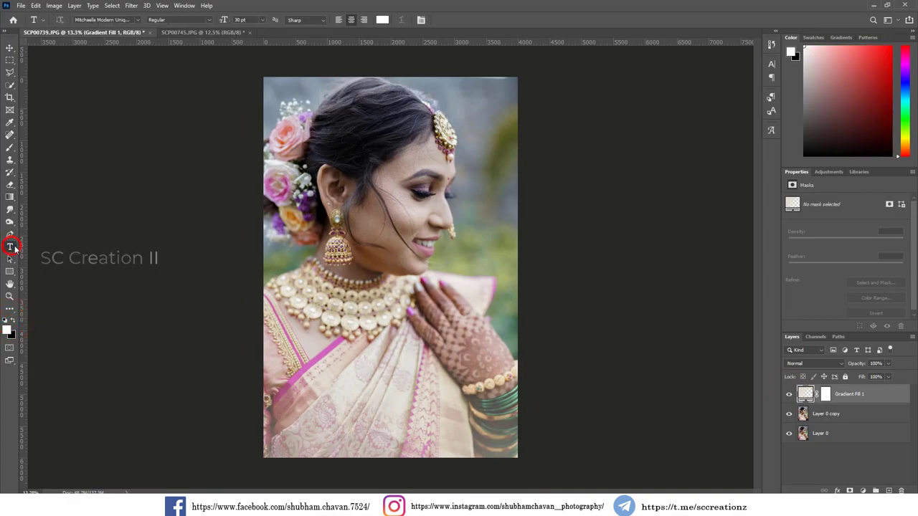
click(340, 420)
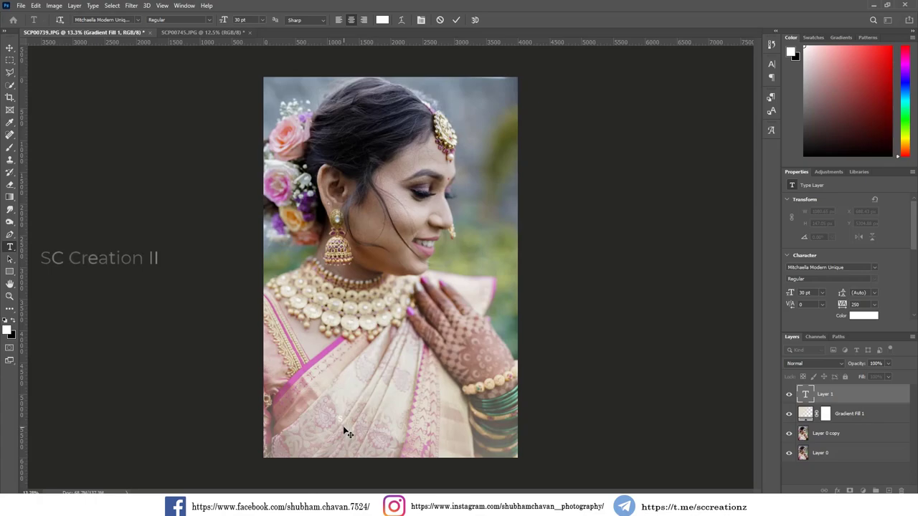
text(SAPANA)
click(10, 48)
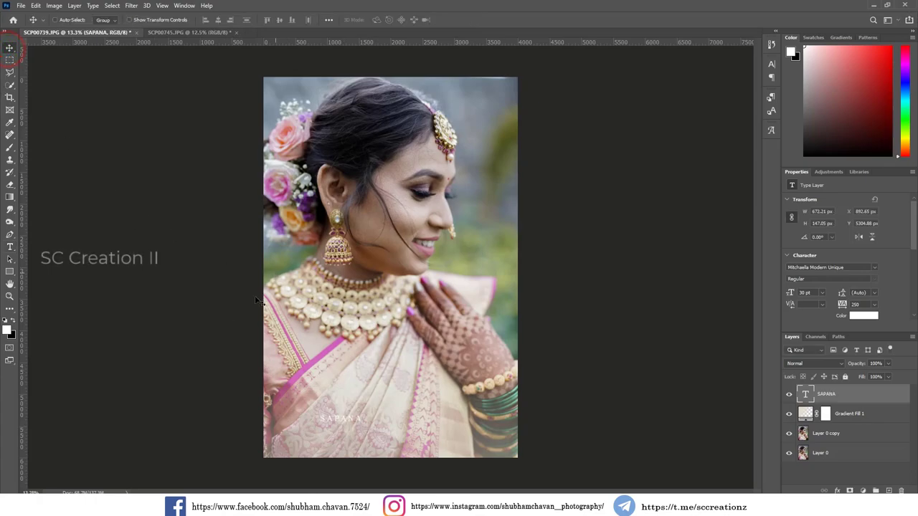
Step: Scale the SAPANA text up across the lower saree with free transform
key(ctrl+t)
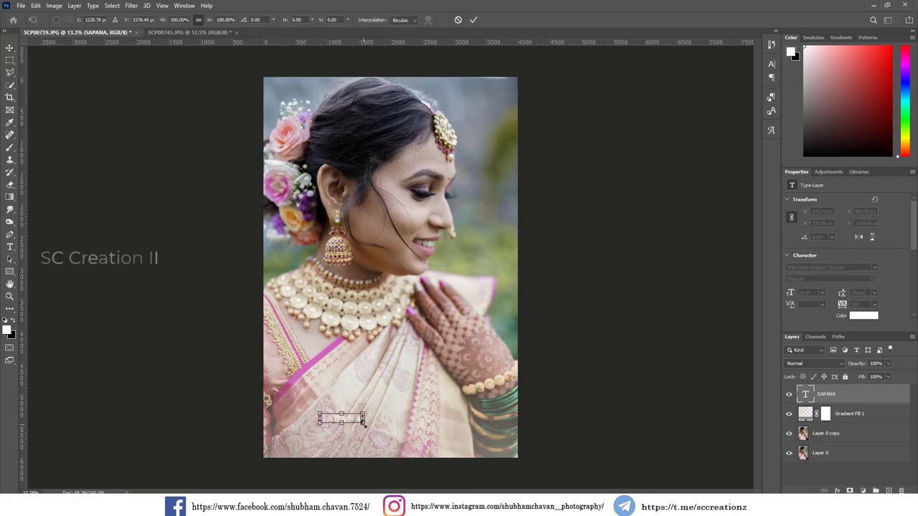
mouse_move(364, 423)
mouse_down()
mouse_move(427, 448)
mouse_move(452, 434)
mouse_up()
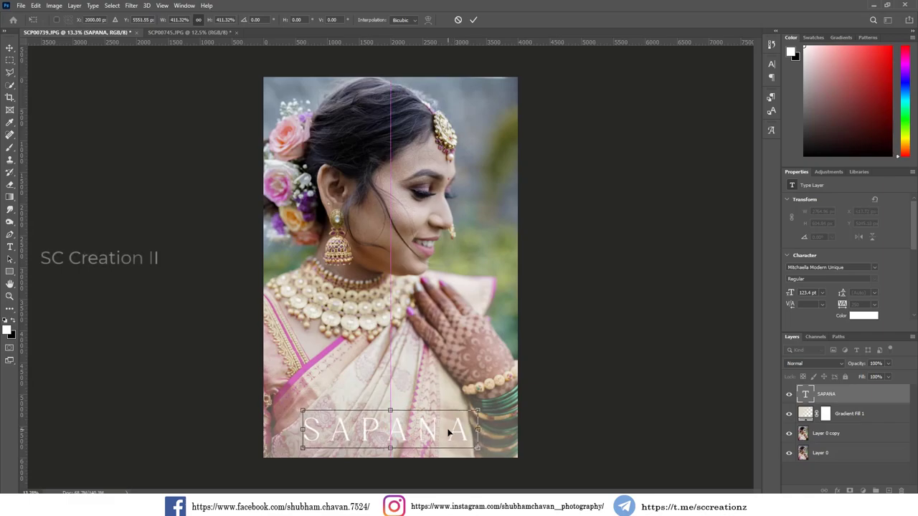
double_click(448, 430)
scroll(423, 444, up, 2)
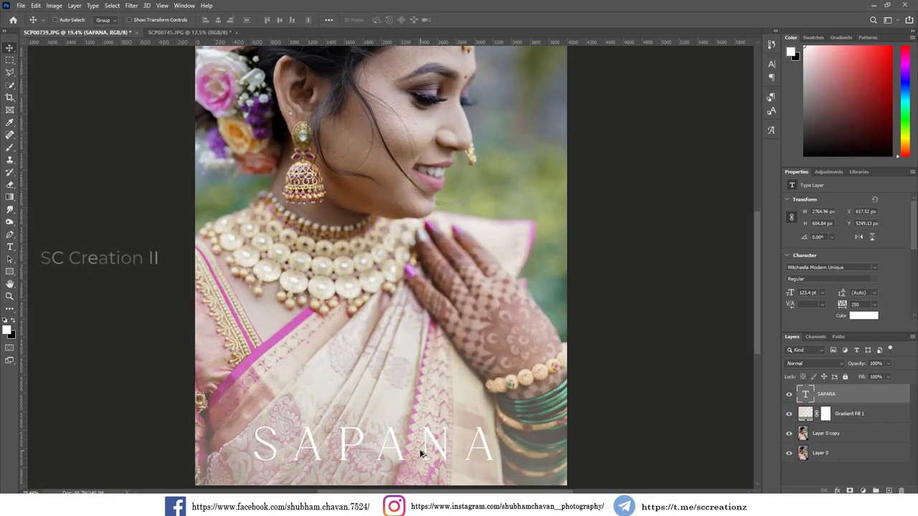
scroll(420, 447, up, 2)
scroll(420, 451, up, 2)
scroll(420, 452, down, 2)
scroll(420, 452, down, 2)
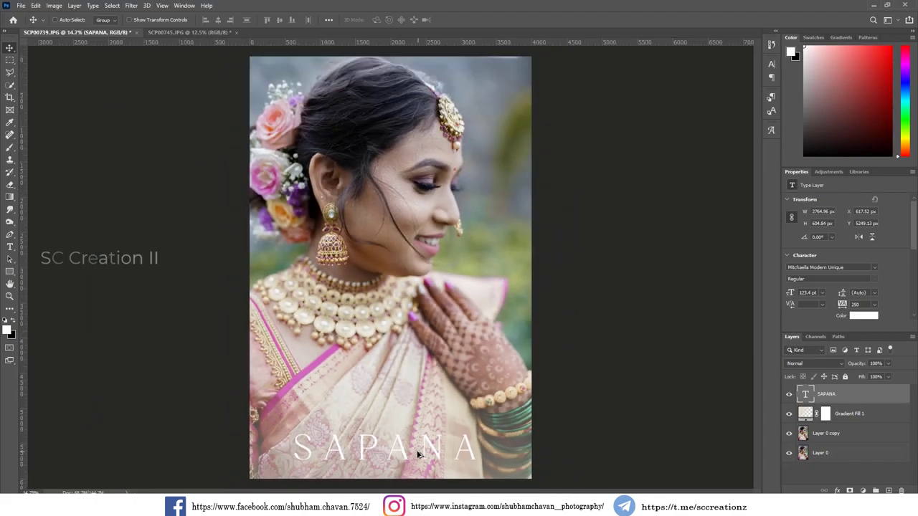
scroll(421, 452, down, 1)
click(9, 247)
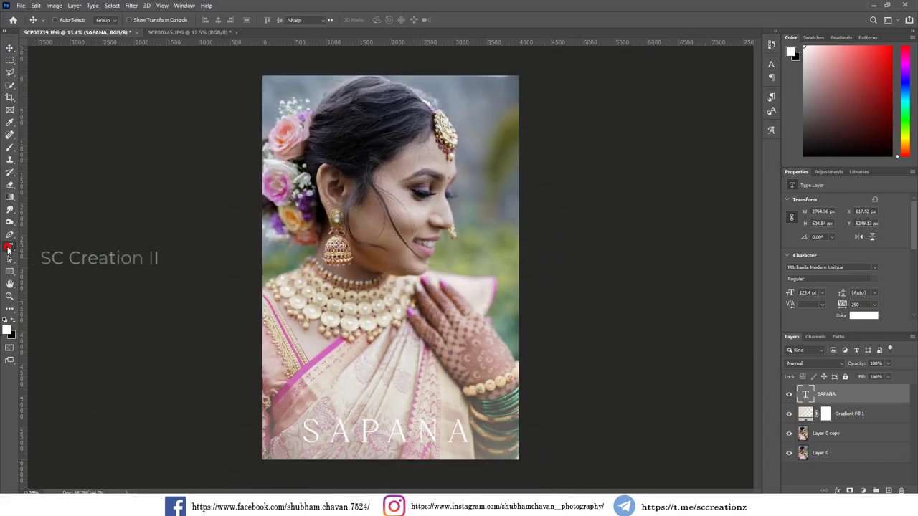
Step: Add a small 'BRIDE' caption just above SAPANA and enlarge it slightly
click(378, 395)
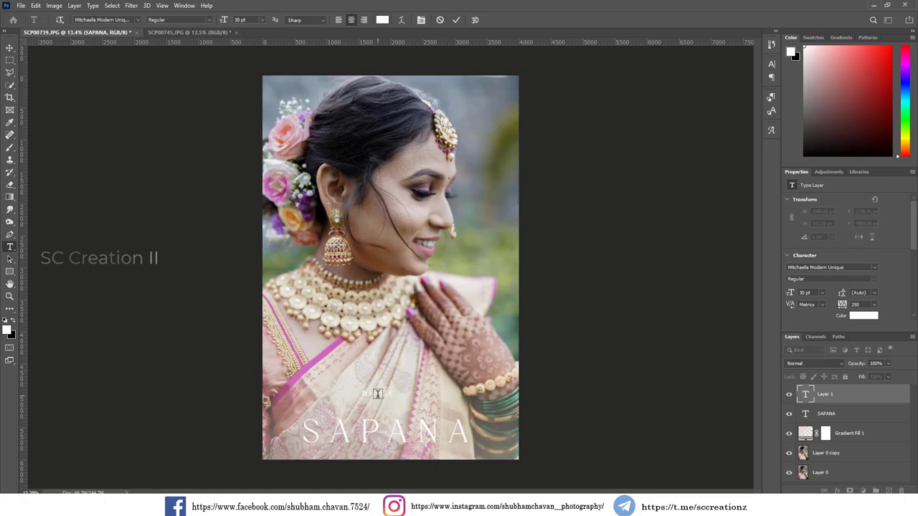
text(BRIDE)
click(10, 49)
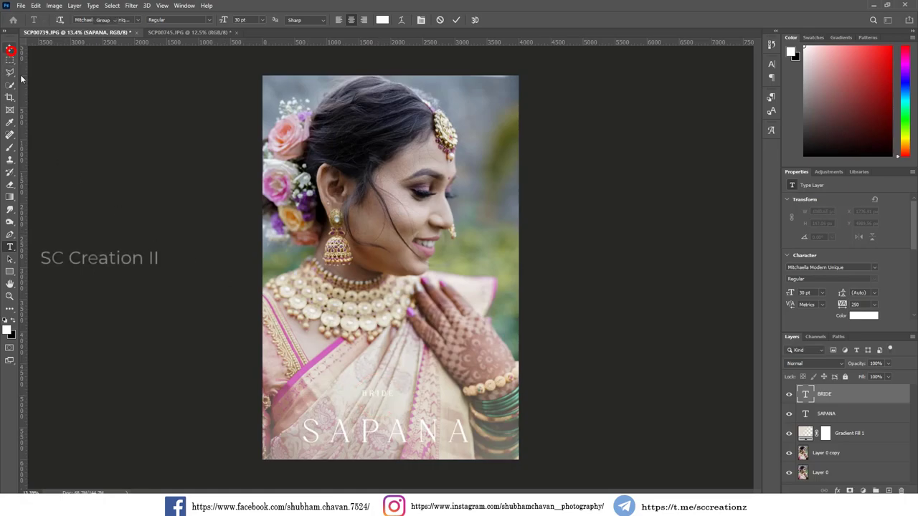
drag(391, 392, 402, 405)
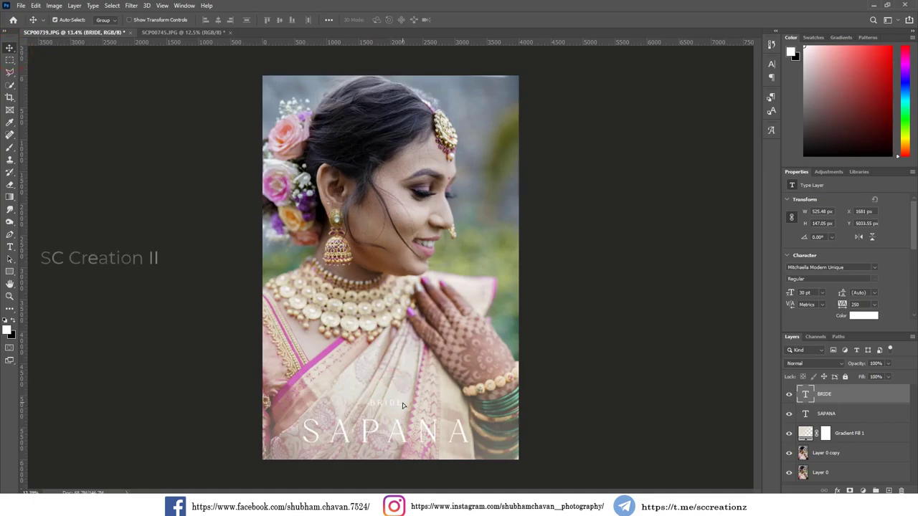
key(ctrl+t)
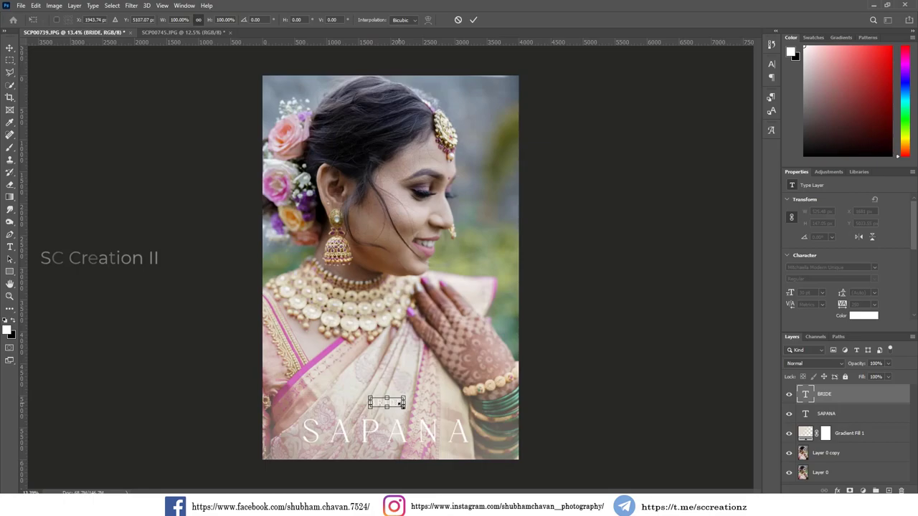
drag(402, 406, 406, 410)
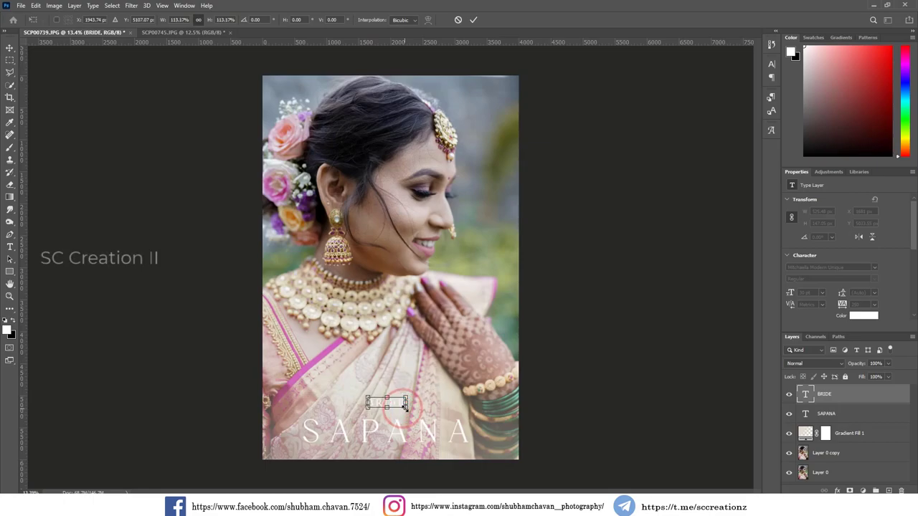
key(Return)
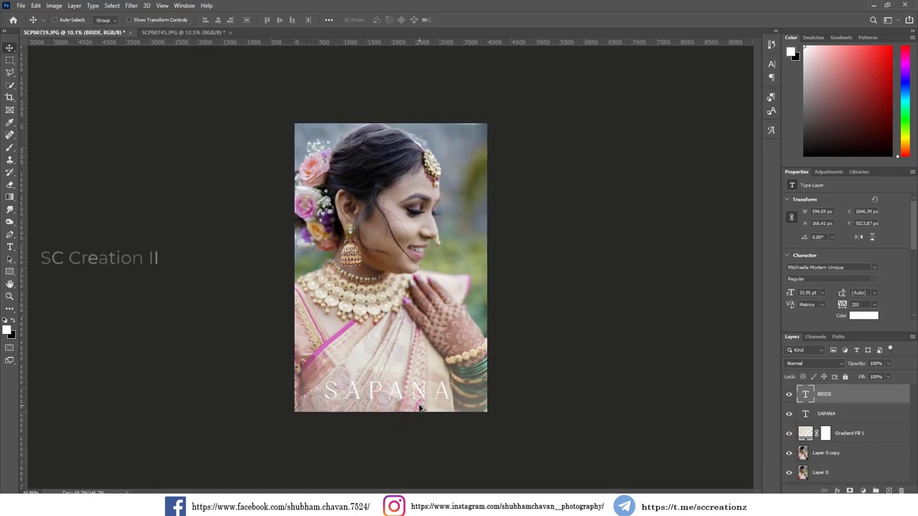
scroll(420, 408, down, 2)
scroll(420, 409, up, 1)
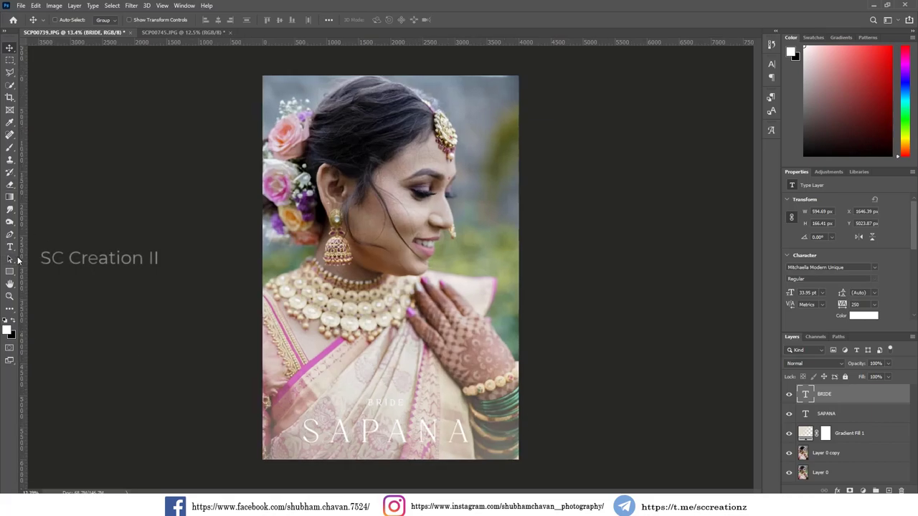
Step: Apply Faux Bold to the SAPANA title in the Character panel
click(10, 246)
click(368, 431)
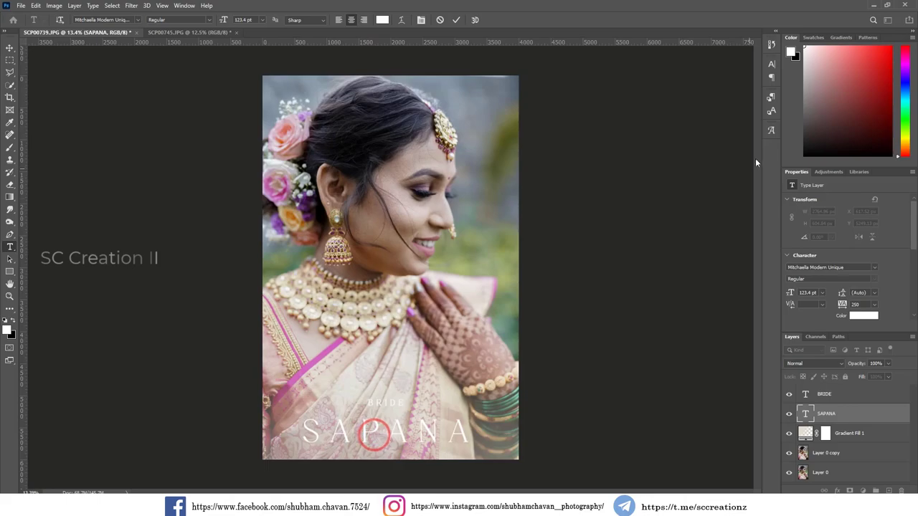
click(771, 65)
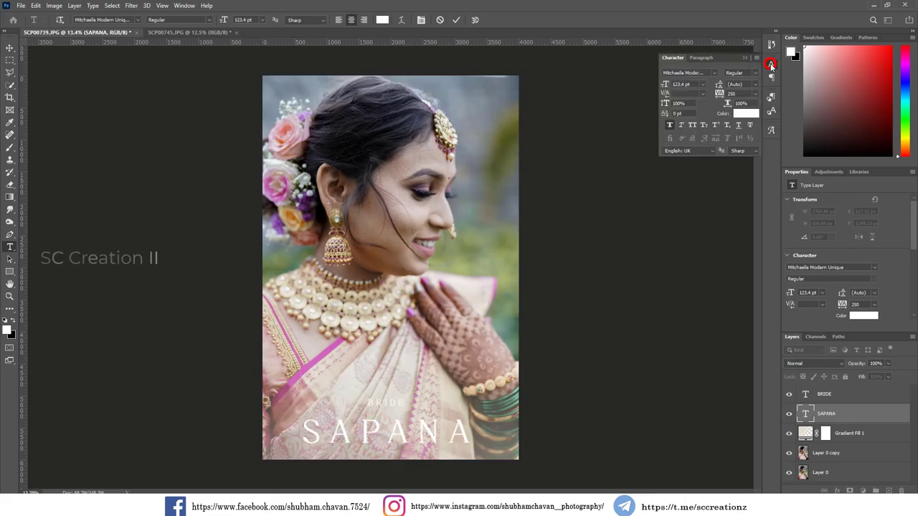
click(670, 124)
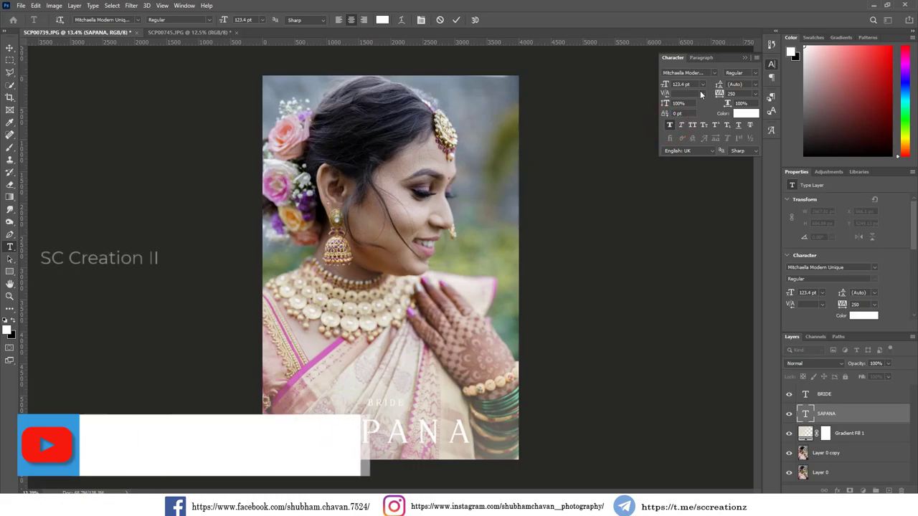
click(746, 59)
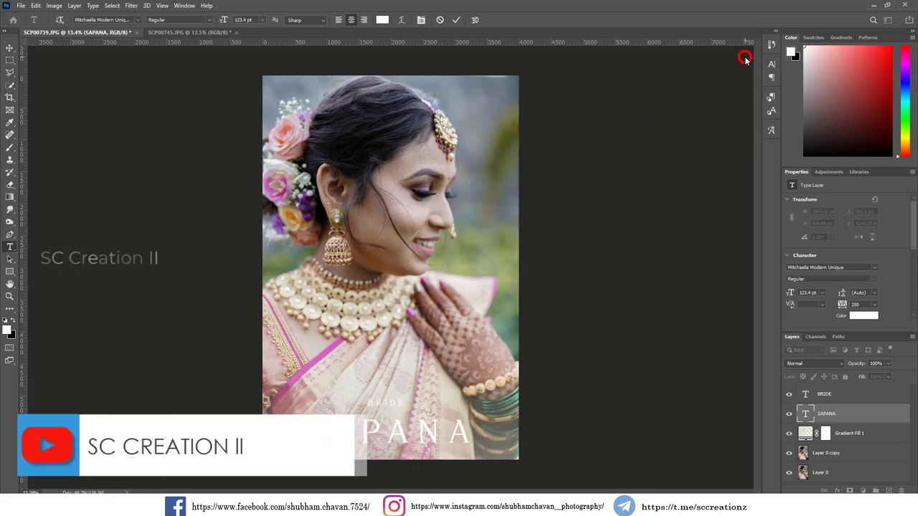
key(ctrl+minus)
scroll(483, 305, up, 1)
click(8, 151)
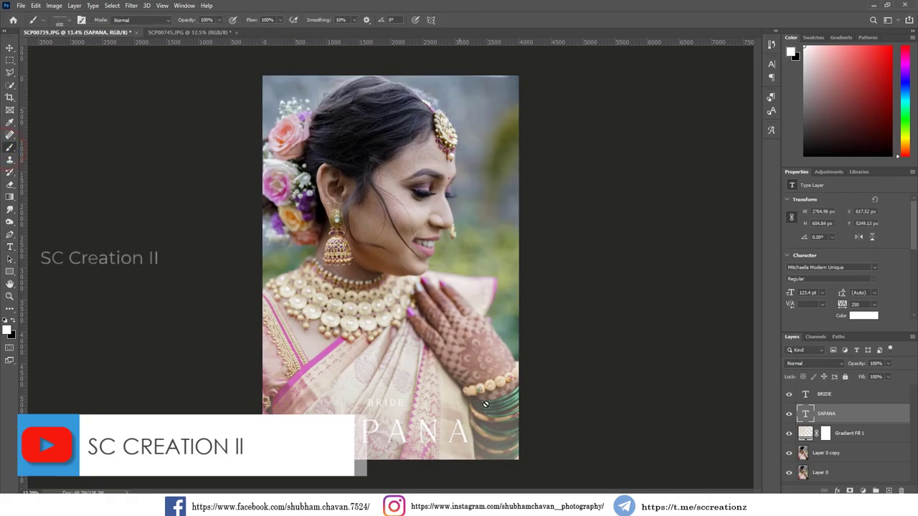
Step: Pick the signature brush preset and add a new empty layer for it
right_click(455, 454)
click(599, 4)
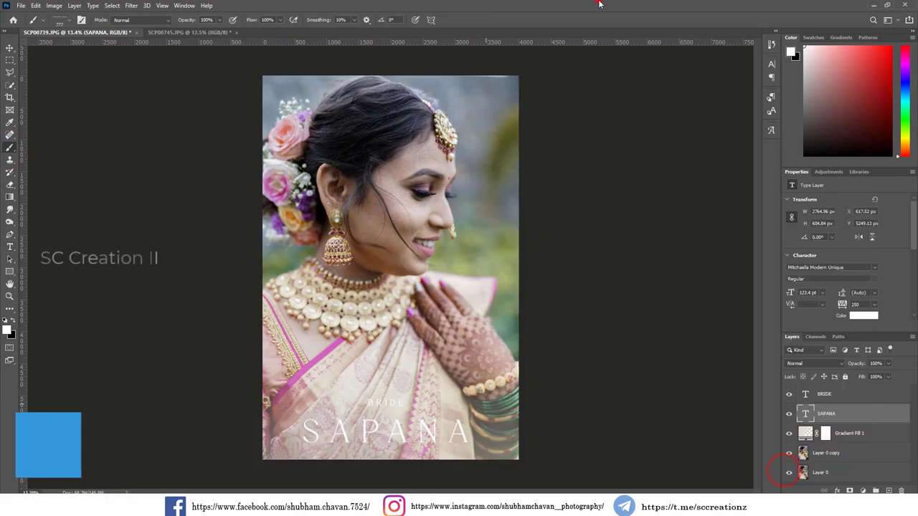
click(888, 491)
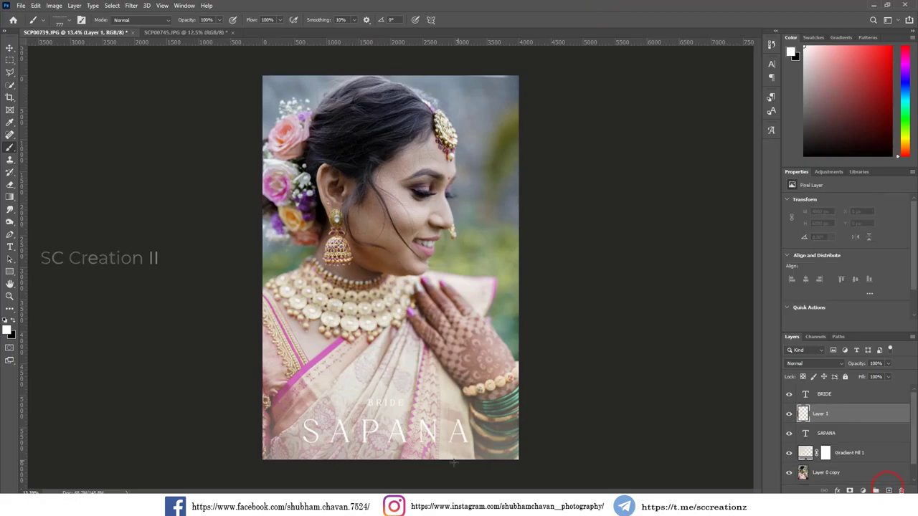
scroll(464, 459, up, 2)
scroll(463, 459, down, 1)
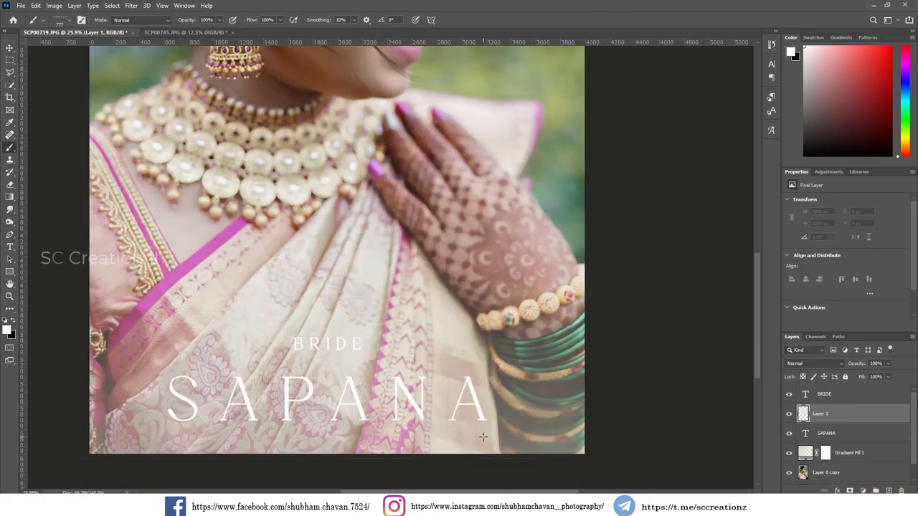
Step: Stamp a small white signature below SAPANA and slide it under the title's right end
click(471, 437)
key([)
click(472, 437)
click(470, 437)
scroll(190, 237, down, 1)
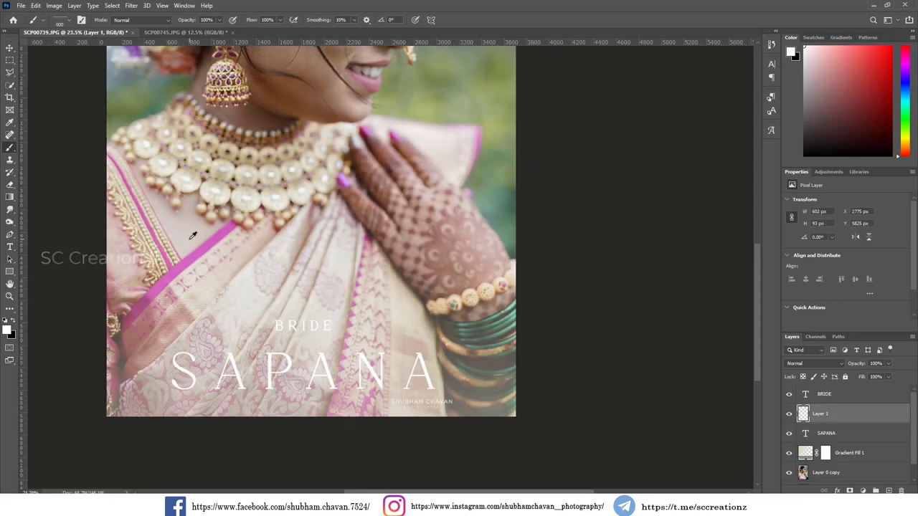
click(10, 49)
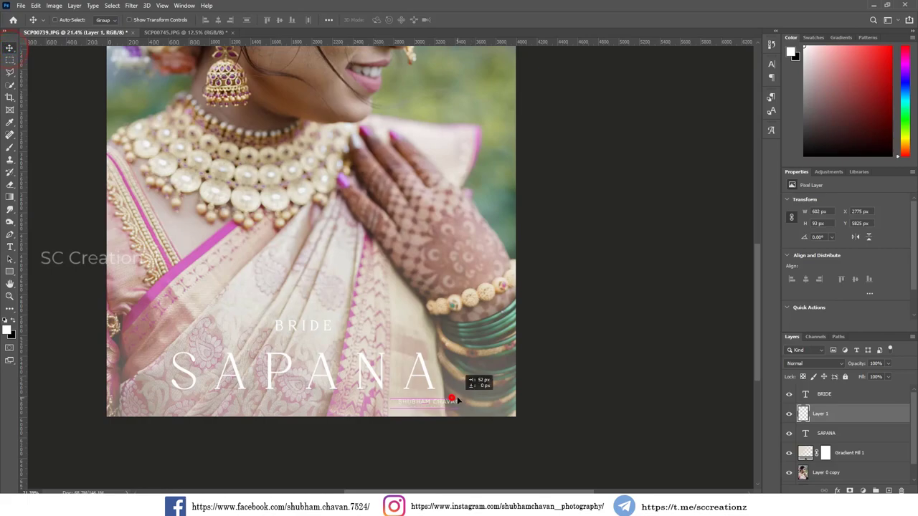
drag(458, 398, 463, 400)
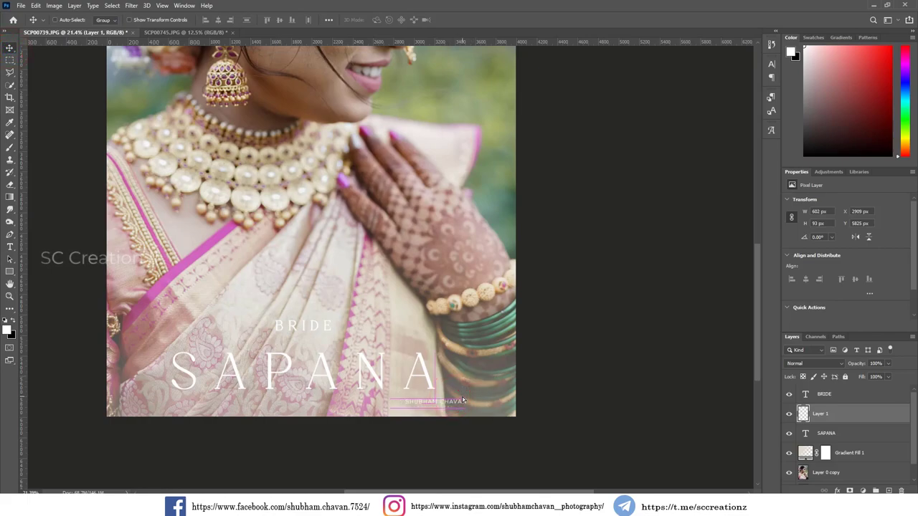
scroll(462, 400, down, 2)
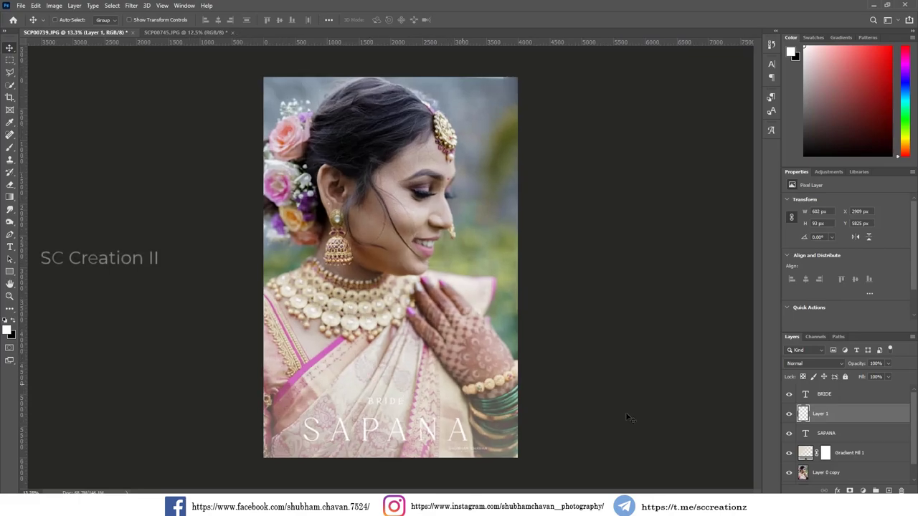
Step: Add a layer above BRIDE and fill it with a merged copy via Apply Image
click(867, 396)
click(888, 491)
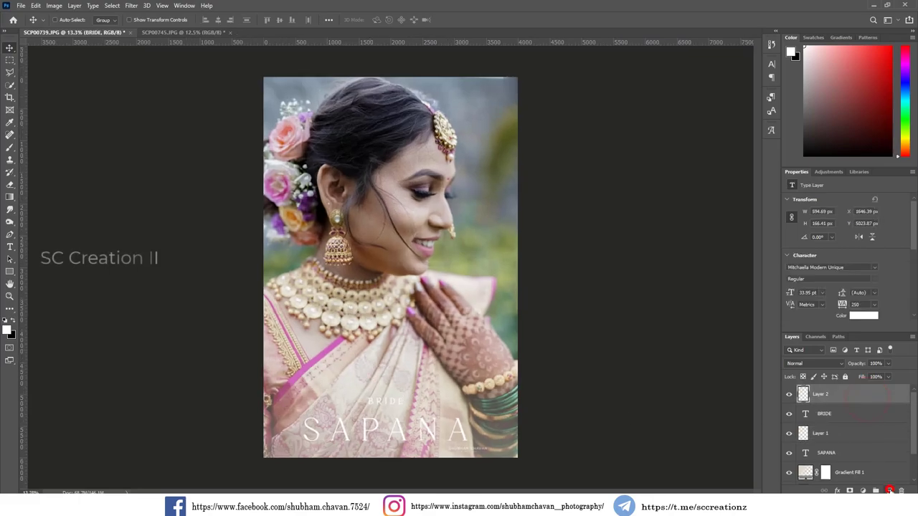
click(56, 6)
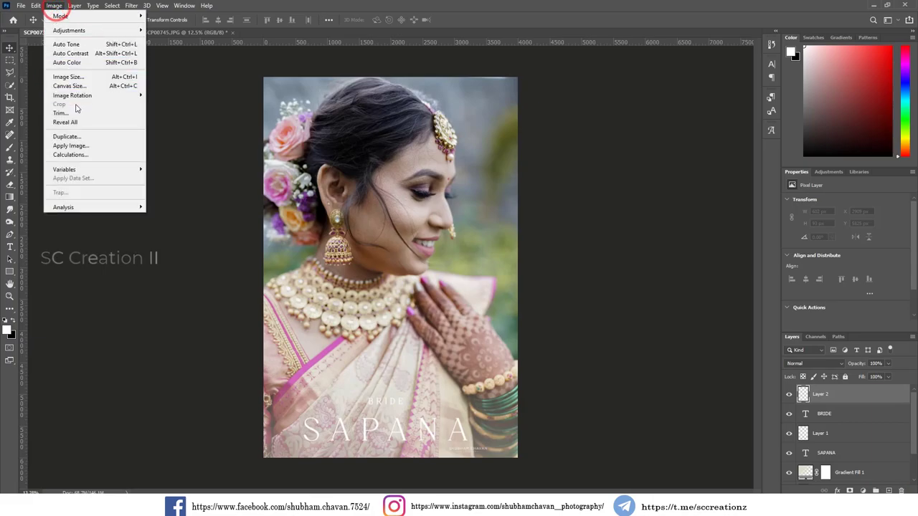
click(78, 146)
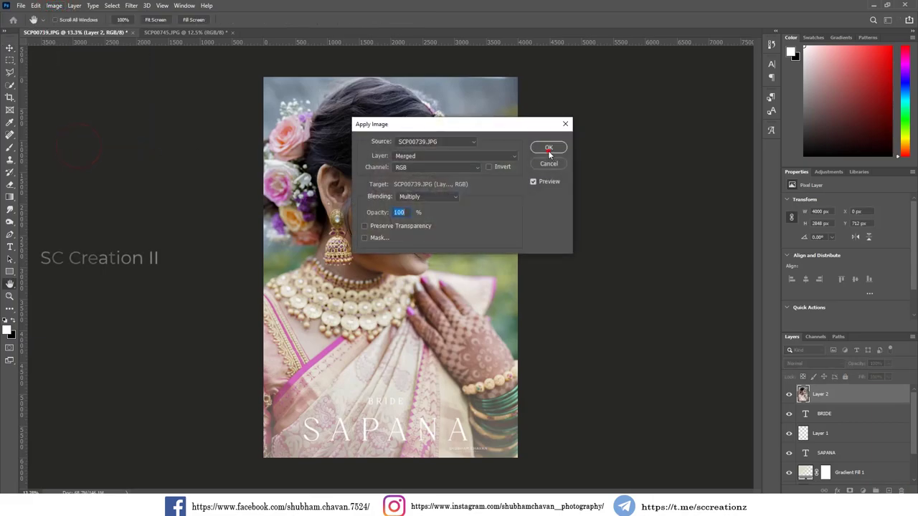
click(549, 149)
Step: Open Camera Raw Filter on the merged layer and set Vignetting to -20
click(131, 7)
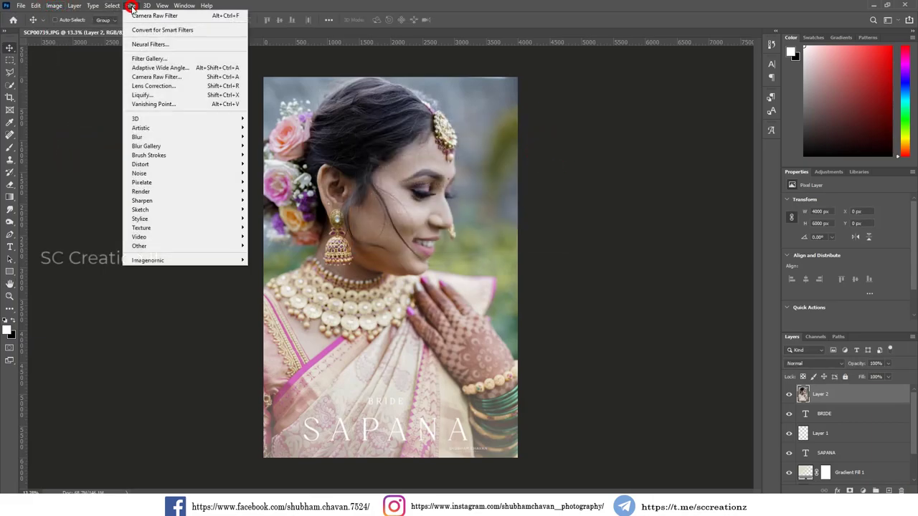
click(156, 76)
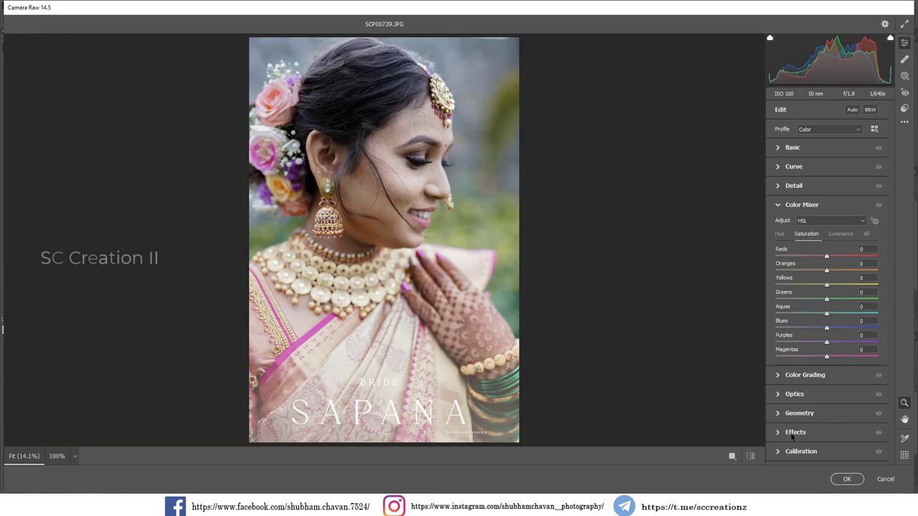
click(794, 432)
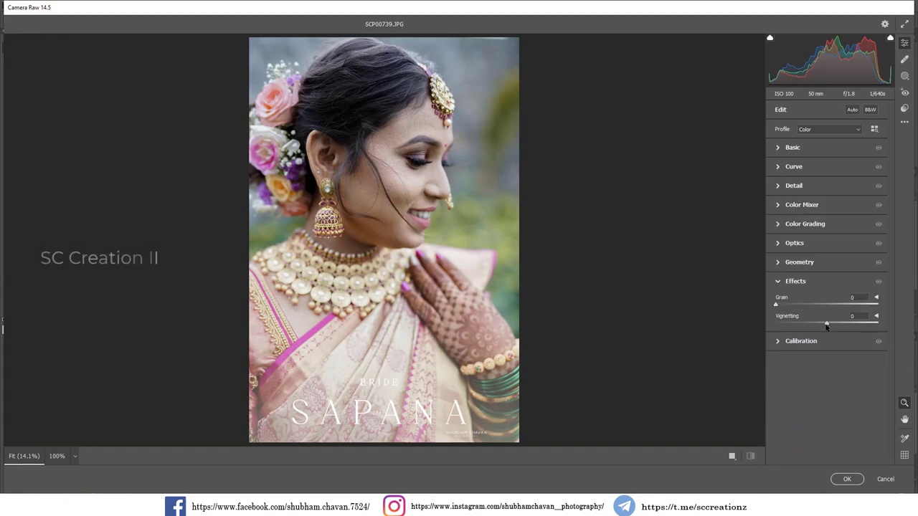
drag(825, 324, 815, 327)
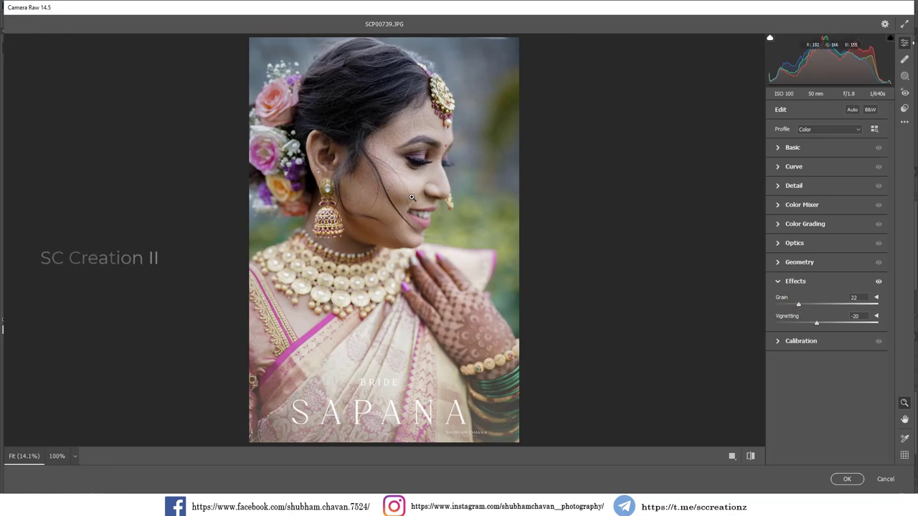
Step: Set Grain to 51, checking it closely on face and necklace, and apply the filter
drag(385, 182, 441, 237)
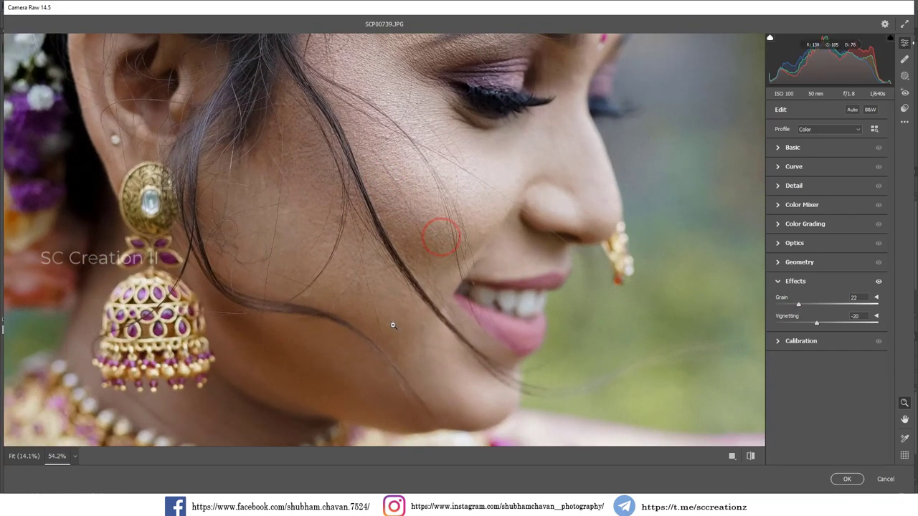
click(392, 324)
alt+click(418, 349)
click(325, 279)
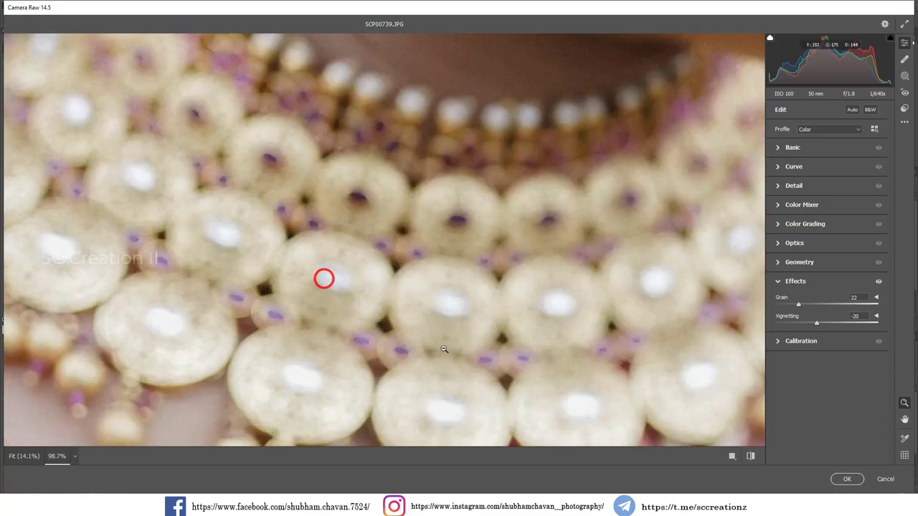
alt+click(410, 302)
drag(424, 172, 502, 291)
click(490, 253)
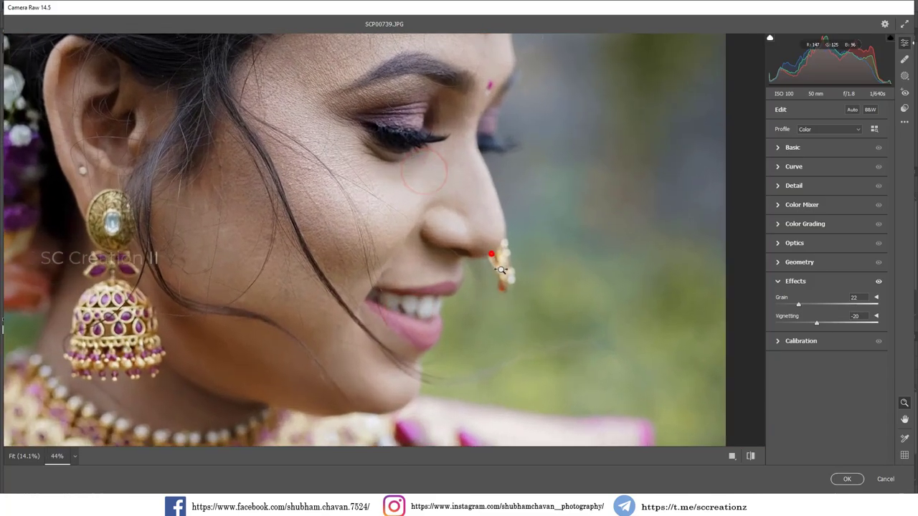
click(808, 306)
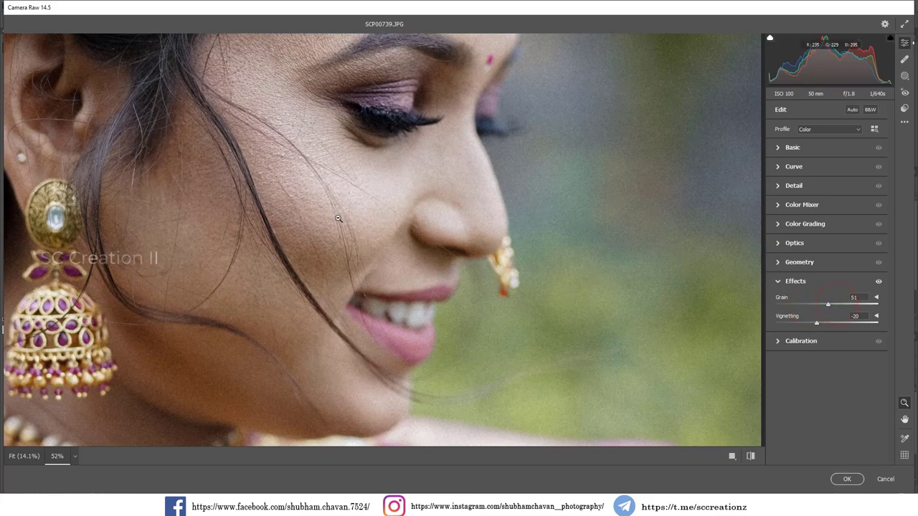
click(445, 272)
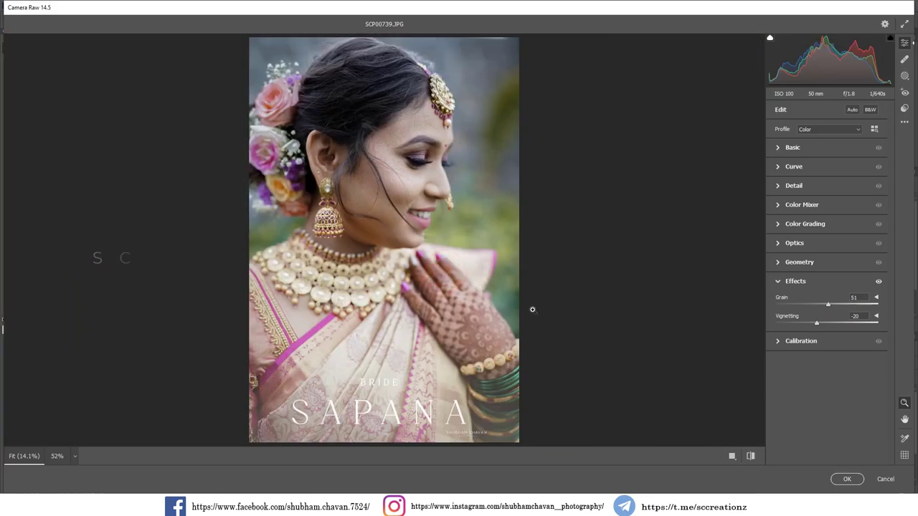
click(847, 479)
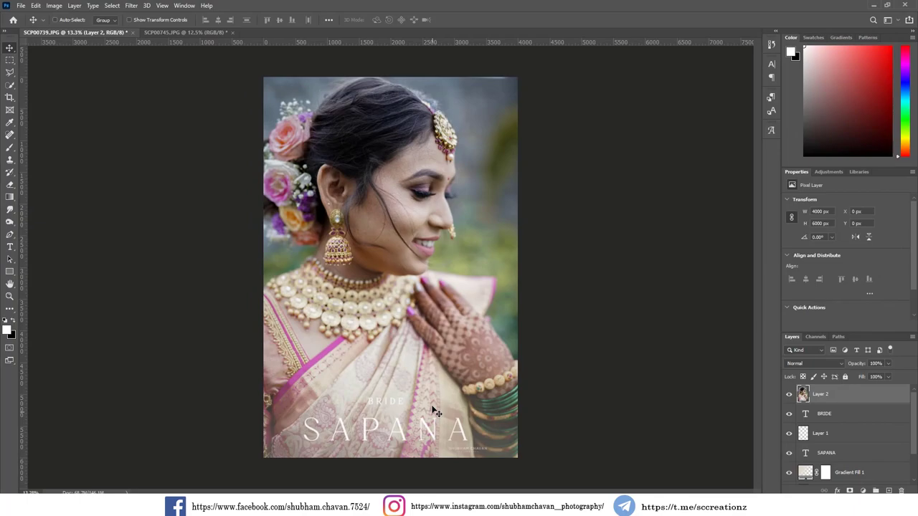
key(ctrl+minus)
key(ctrl+plus)
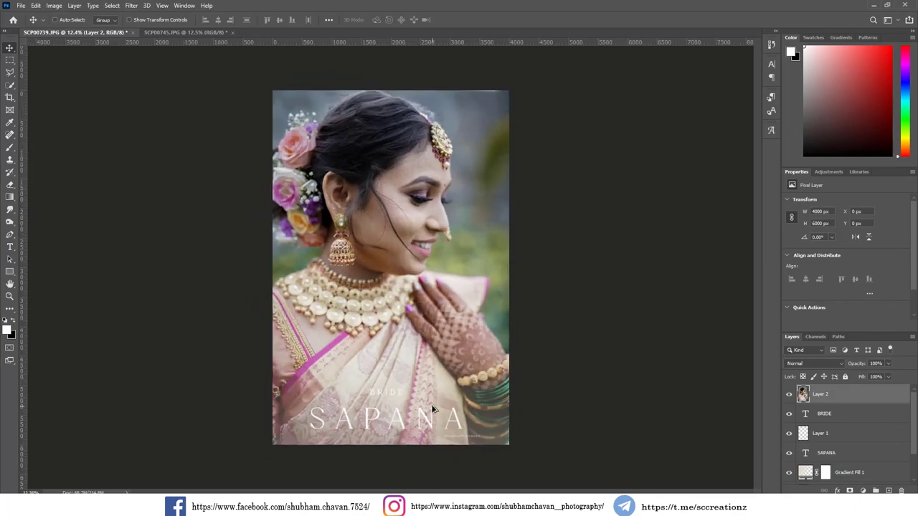
key(ctrl+plus)
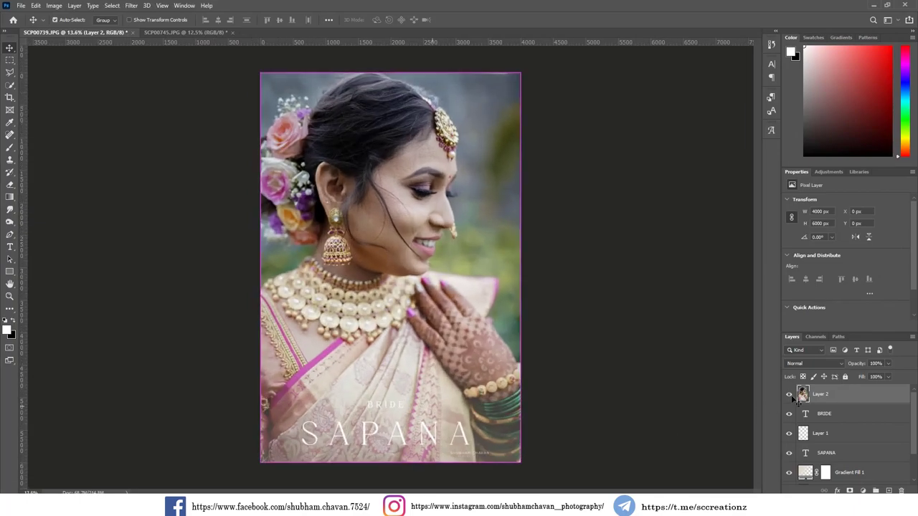
click(789, 395)
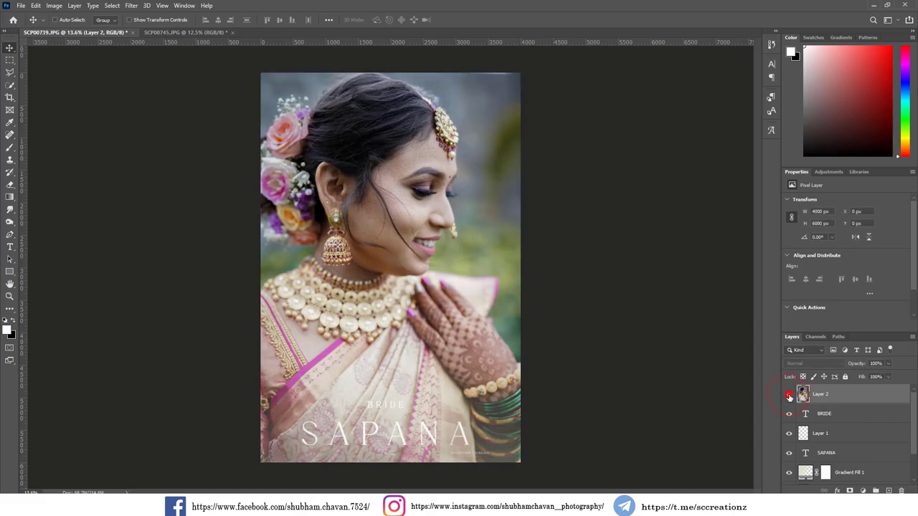
click(789, 396)
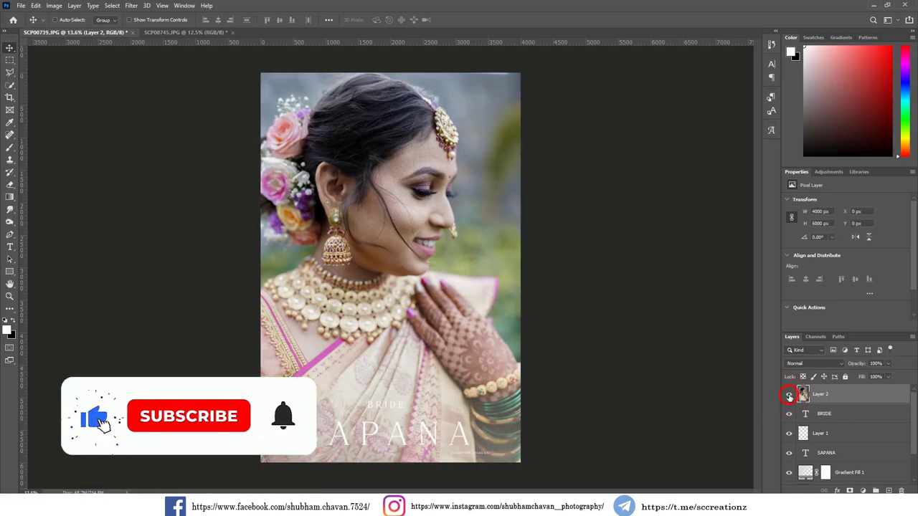